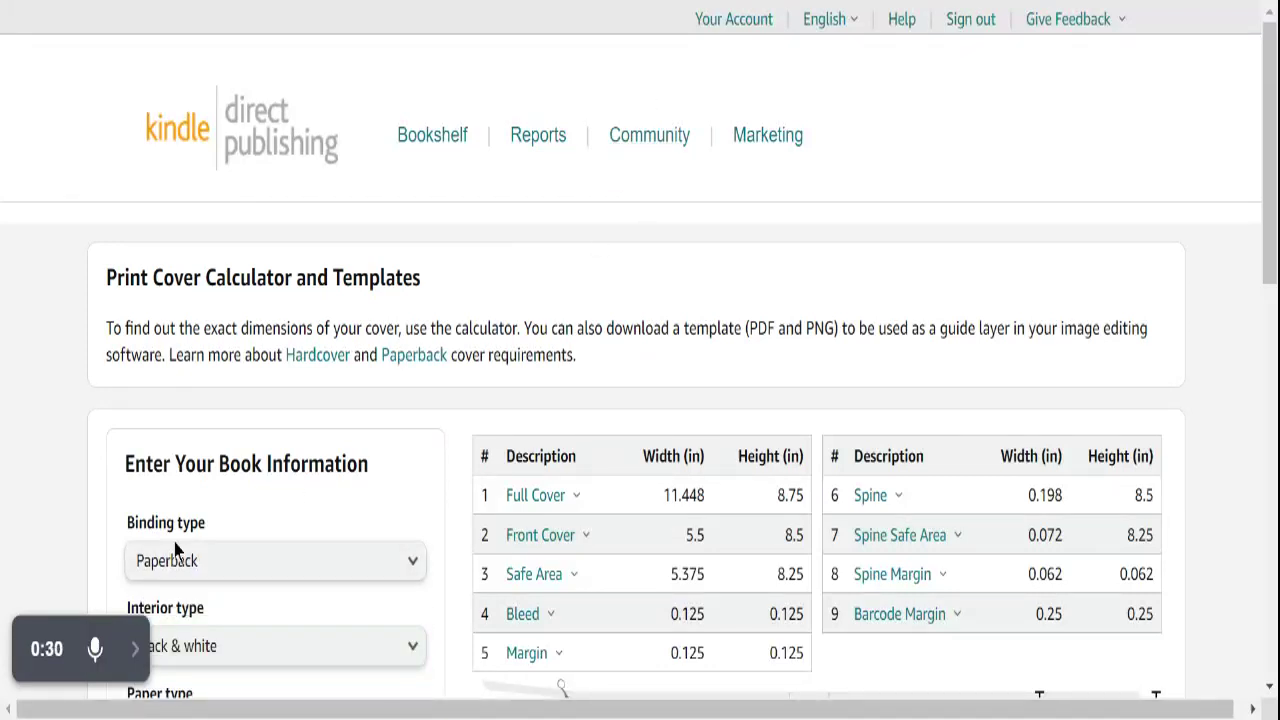
# Choose Hardcover binding, keeping Black & white interior, Cream paper and Left to Right page turn
pyautogui.moveTo(57, 630); pyautogui.dragTo(85, 16)
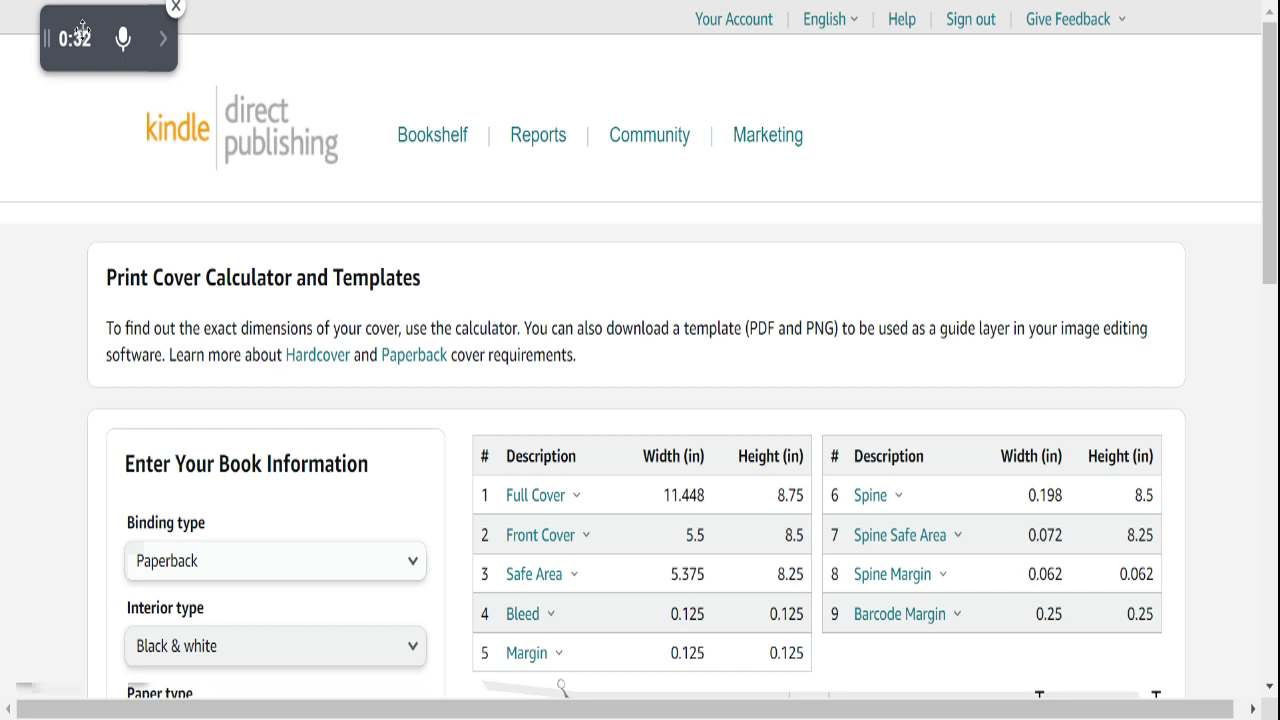
pyautogui.scroll(-3, 277, 497)
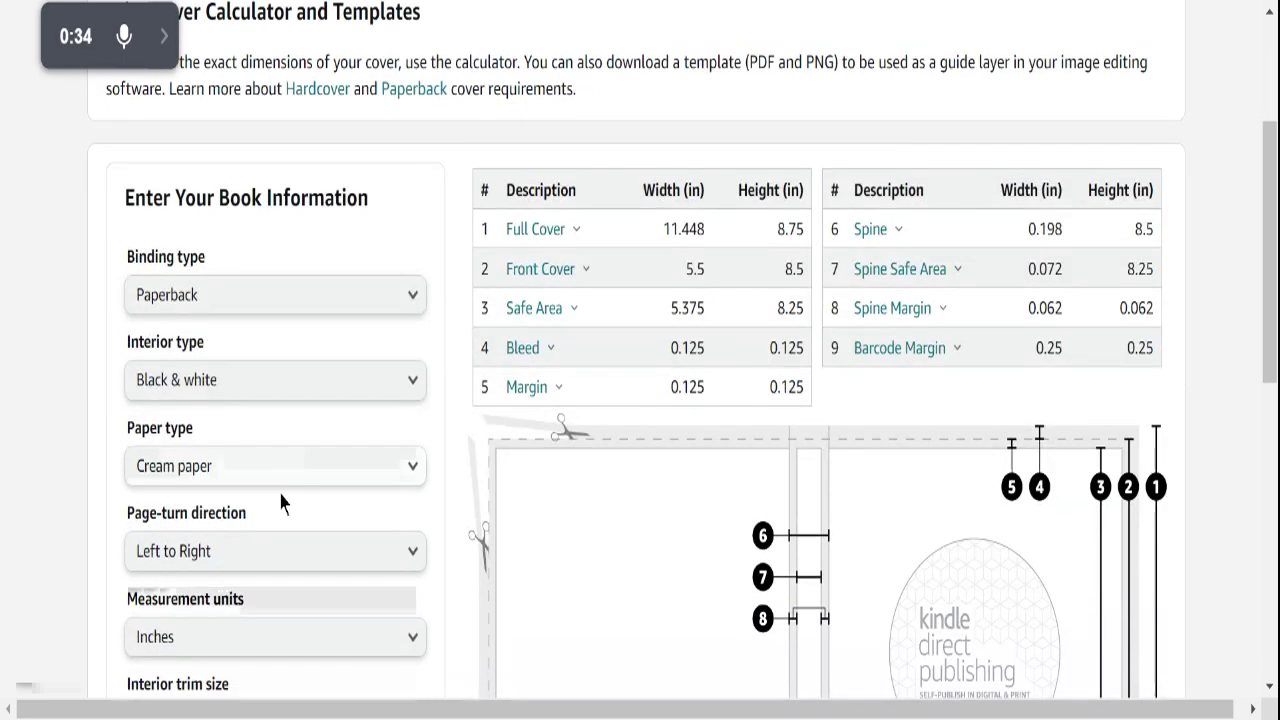
pyautogui.click(200, 295)
pyautogui.click(200, 298)
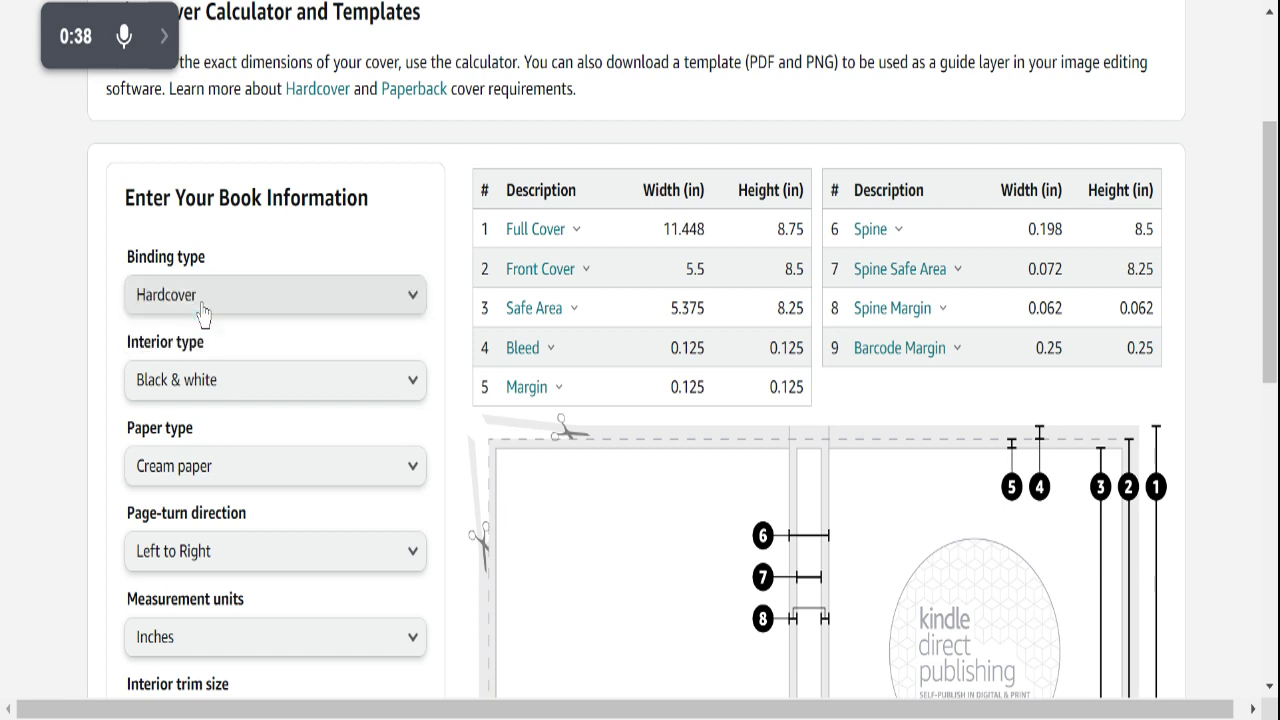
pyautogui.click(166, 388)
pyautogui.click(165, 383)
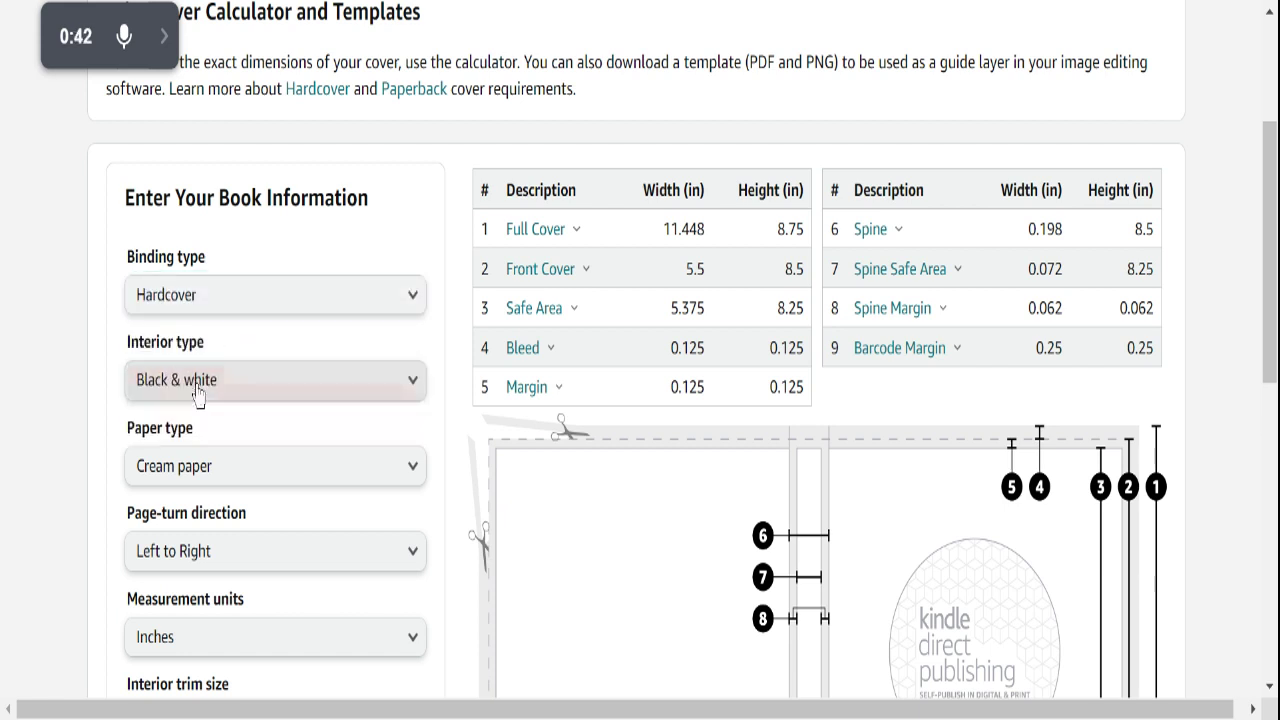
pyautogui.scroll(-1, 168, 385)
pyautogui.click(165, 330)
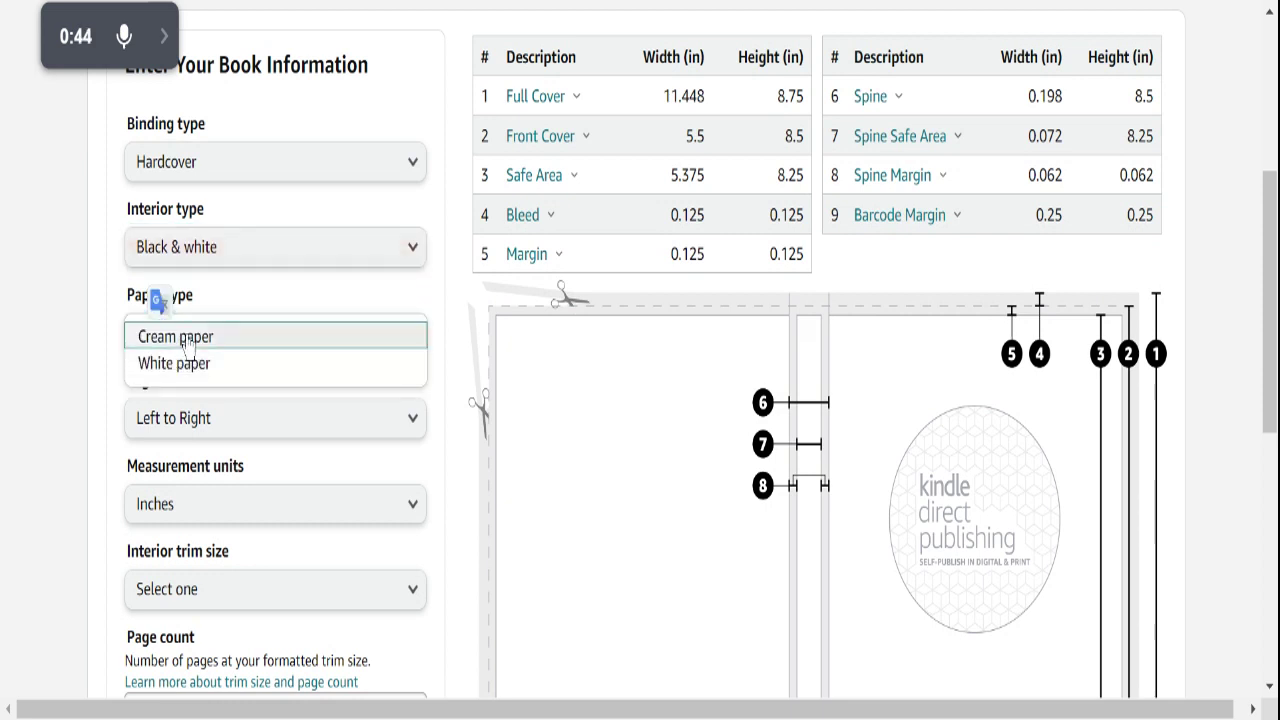
pyautogui.moveTo(163, 337); pyautogui.dragTo(200, 340)
pyautogui.scroll(-1, 200, 340)
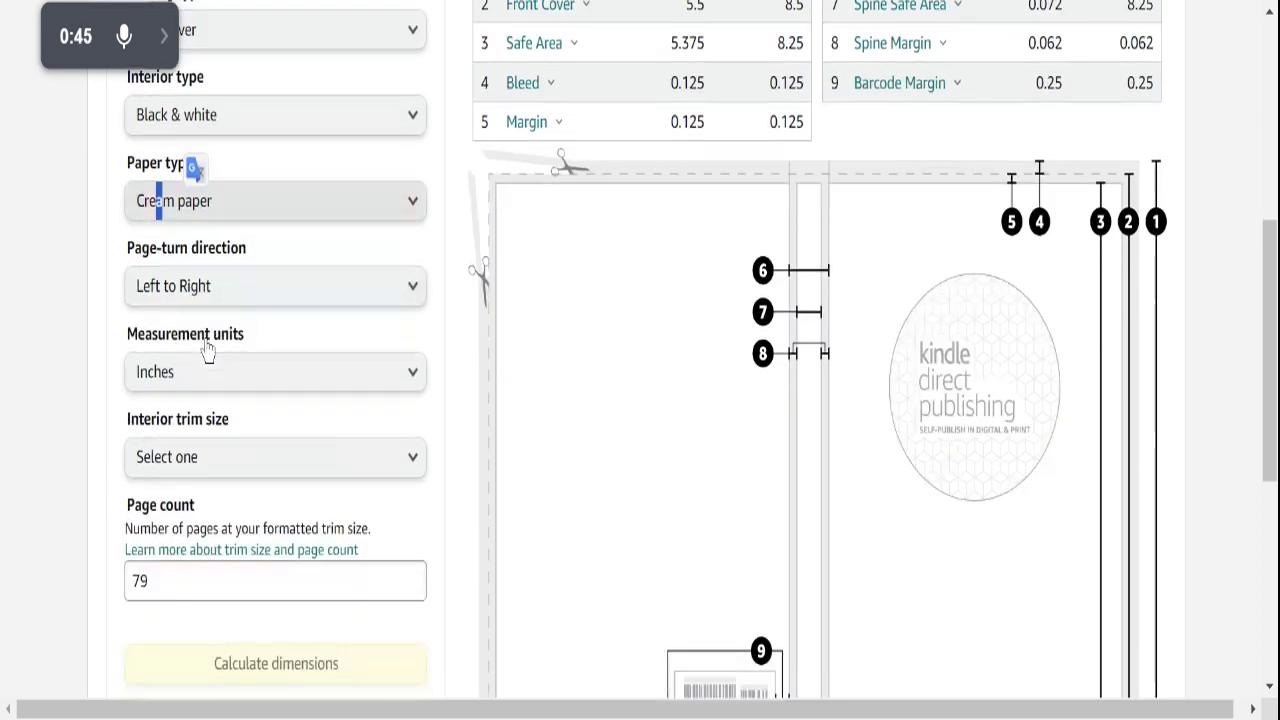
pyautogui.click(199, 290)
pyautogui.click(199, 289)
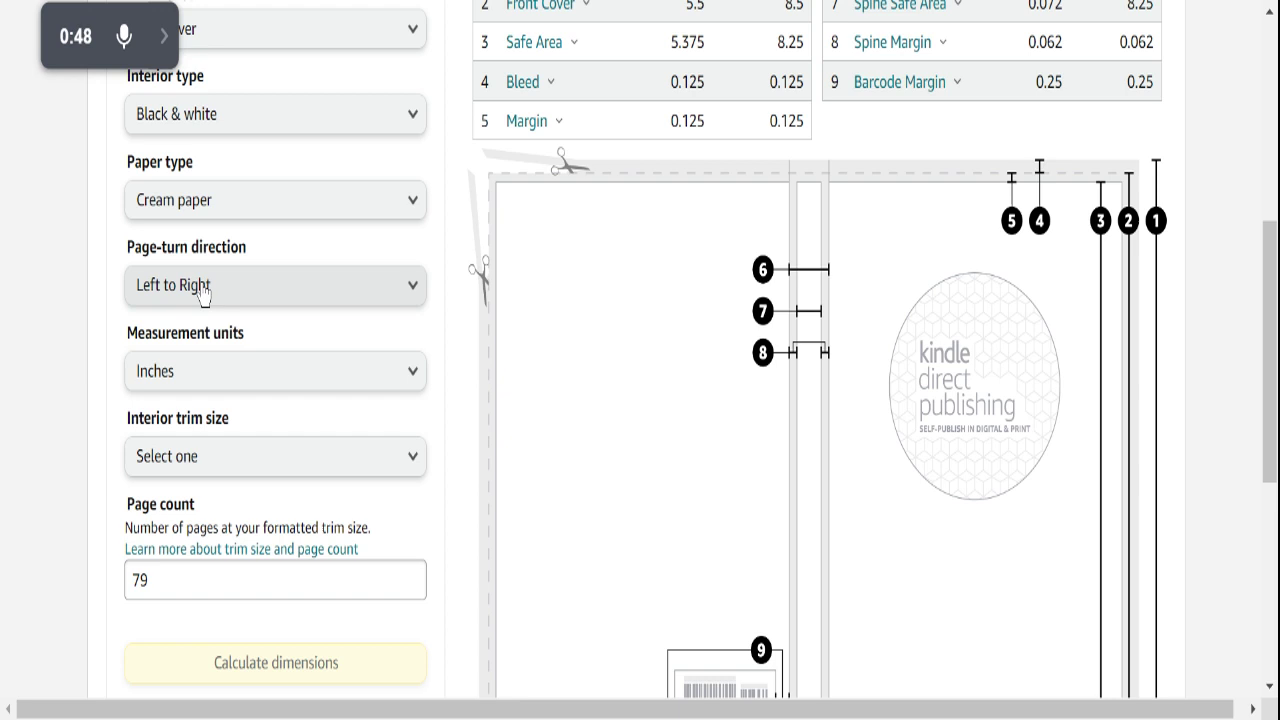
# Keep Inches as the unit, set a 5.5 x 8.5 in trim size, and confirm 79 pages
pyautogui.click(226, 374)
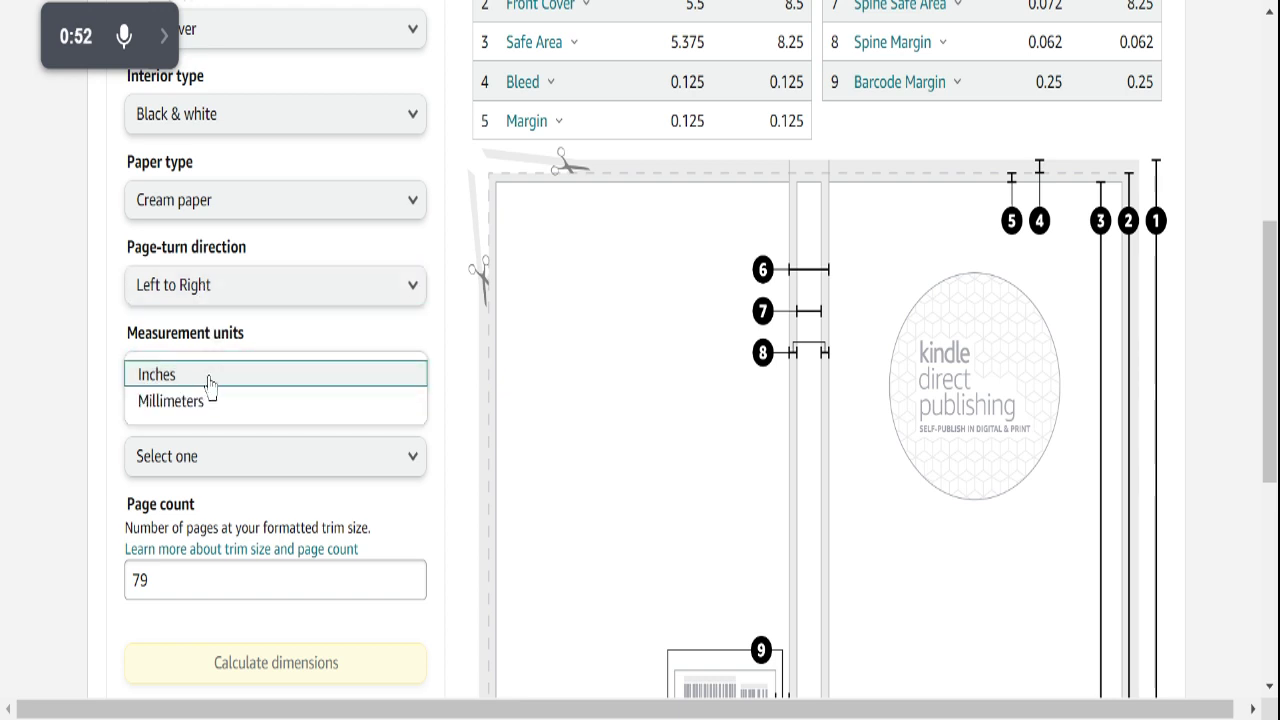
pyautogui.click(209, 376)
pyautogui.scroll(-1, 209, 380)
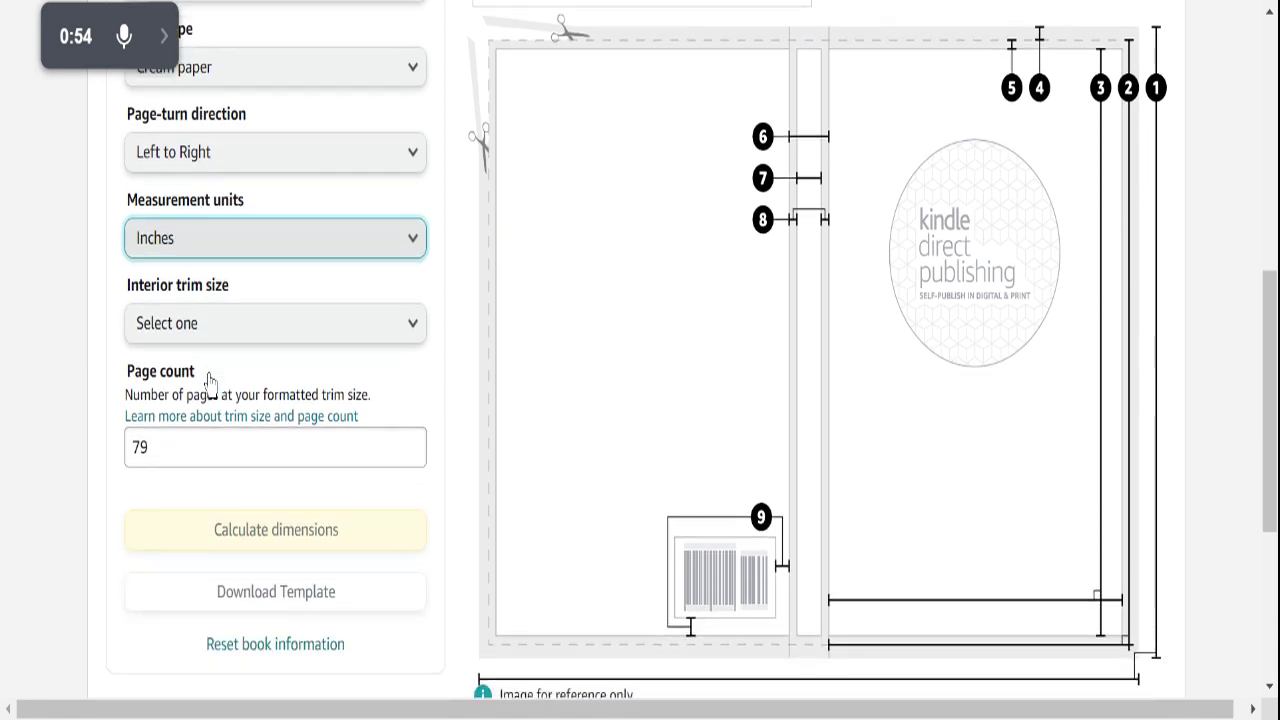
pyautogui.click(190, 323)
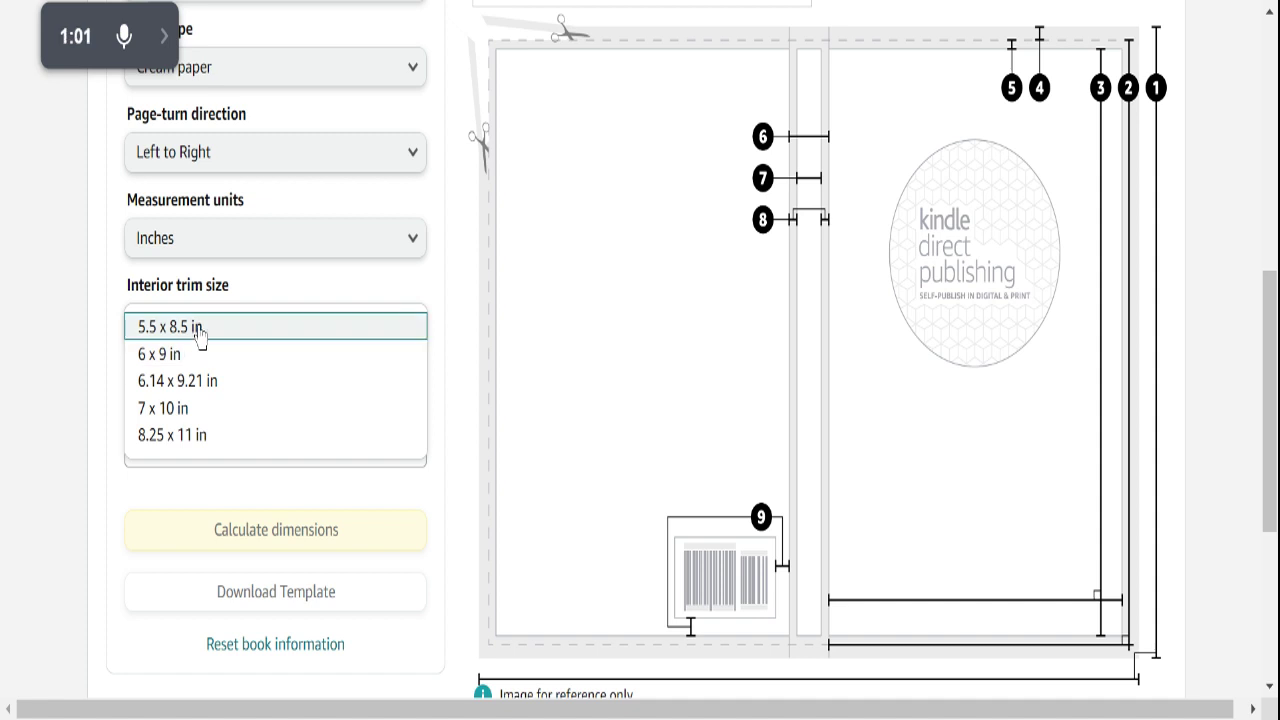
pyautogui.click(200, 337)
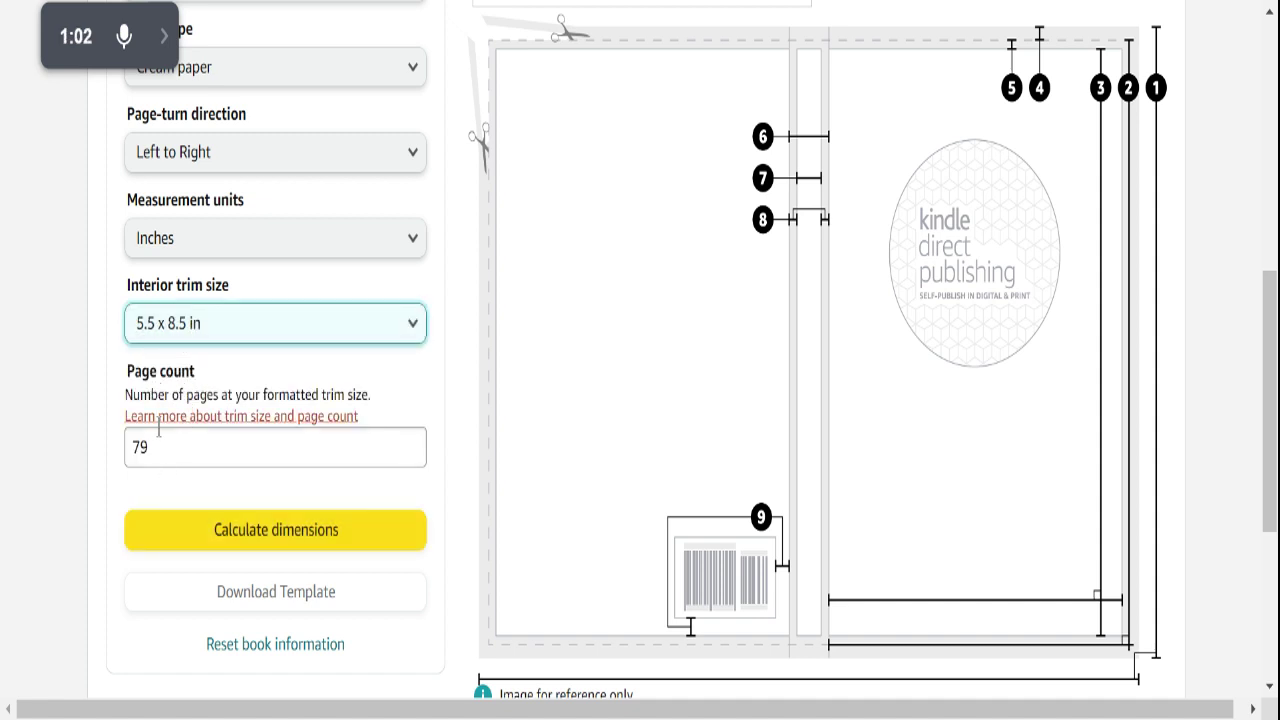
pyautogui.click(145, 447)
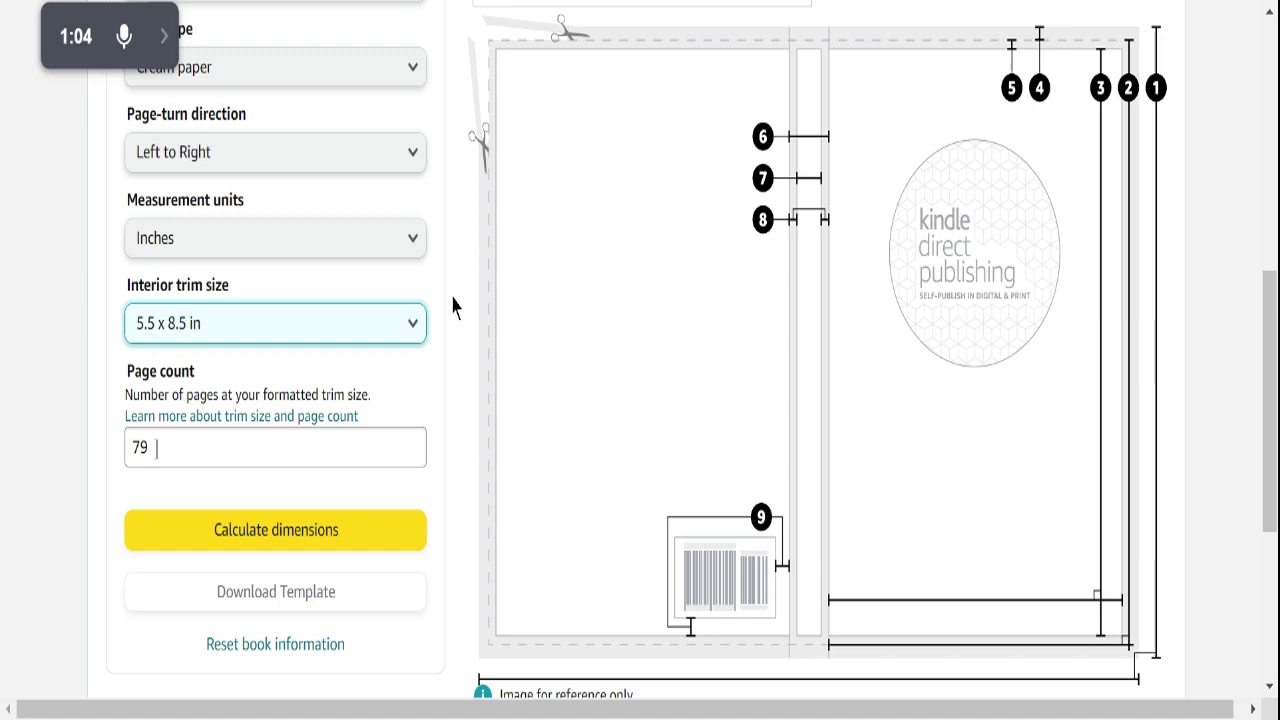
pyautogui.scroll(3, 437, 391)
pyautogui.scroll(-3, 437, 391)
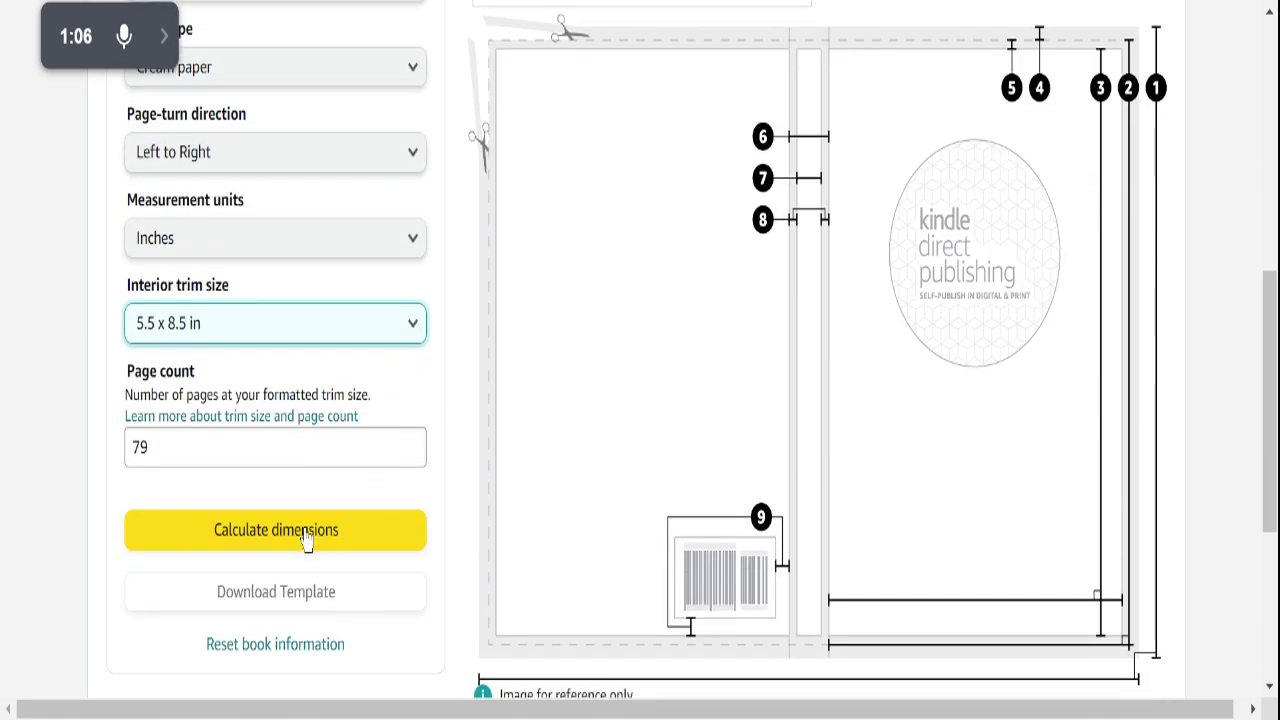
# Calculate the 79-page hardcover's cover dimensions, review the table, and download its cover template
pyautogui.click(262, 535)
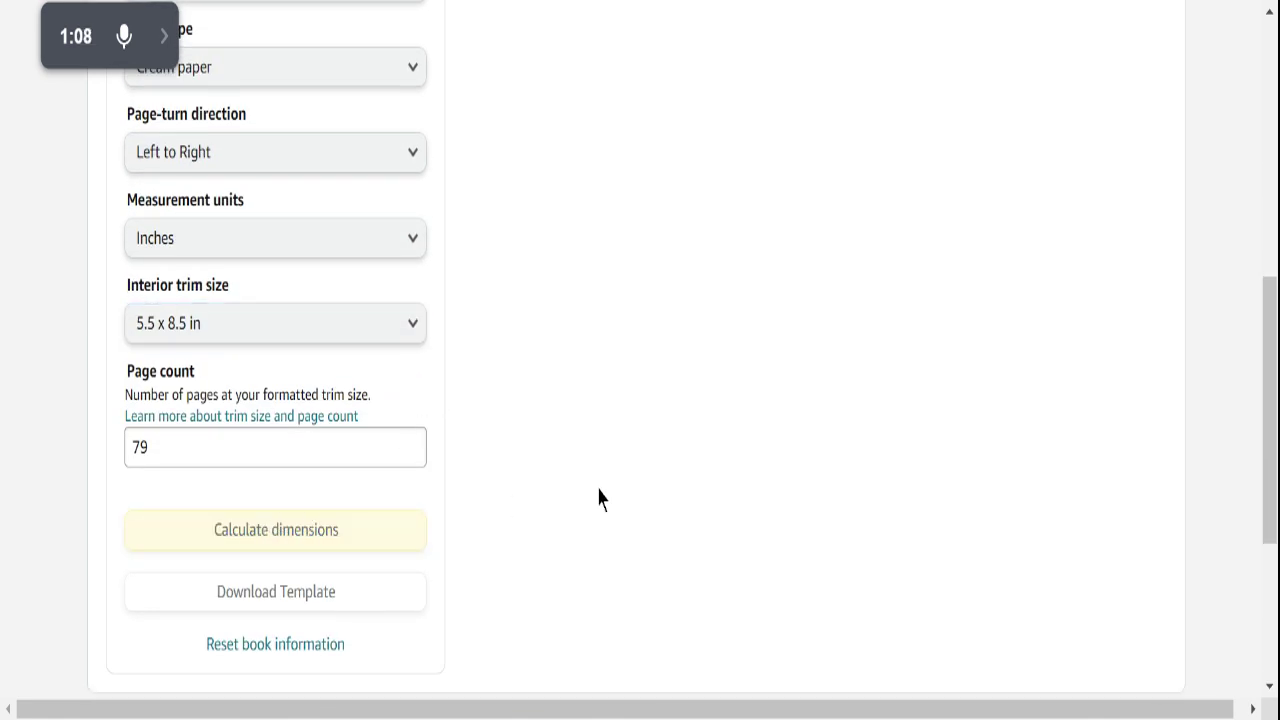
pyautogui.scroll(2, 607, 497)
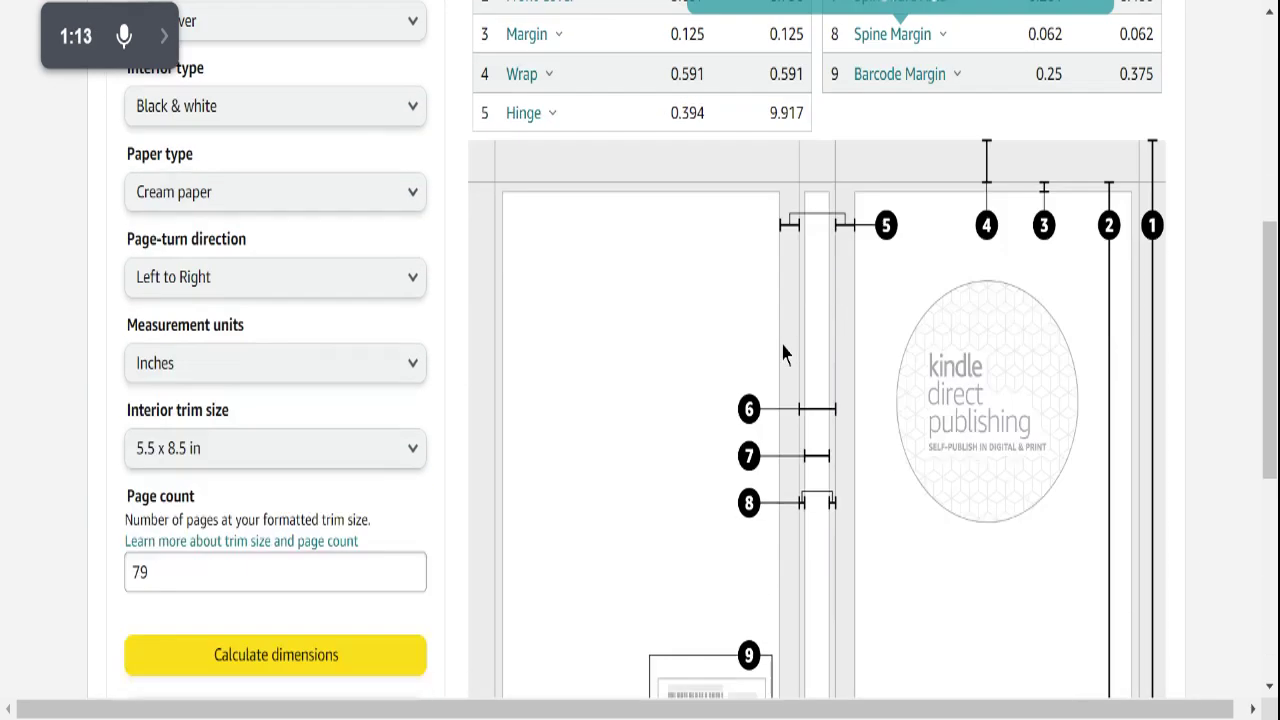
pyautogui.scroll(-1, 770, 345)
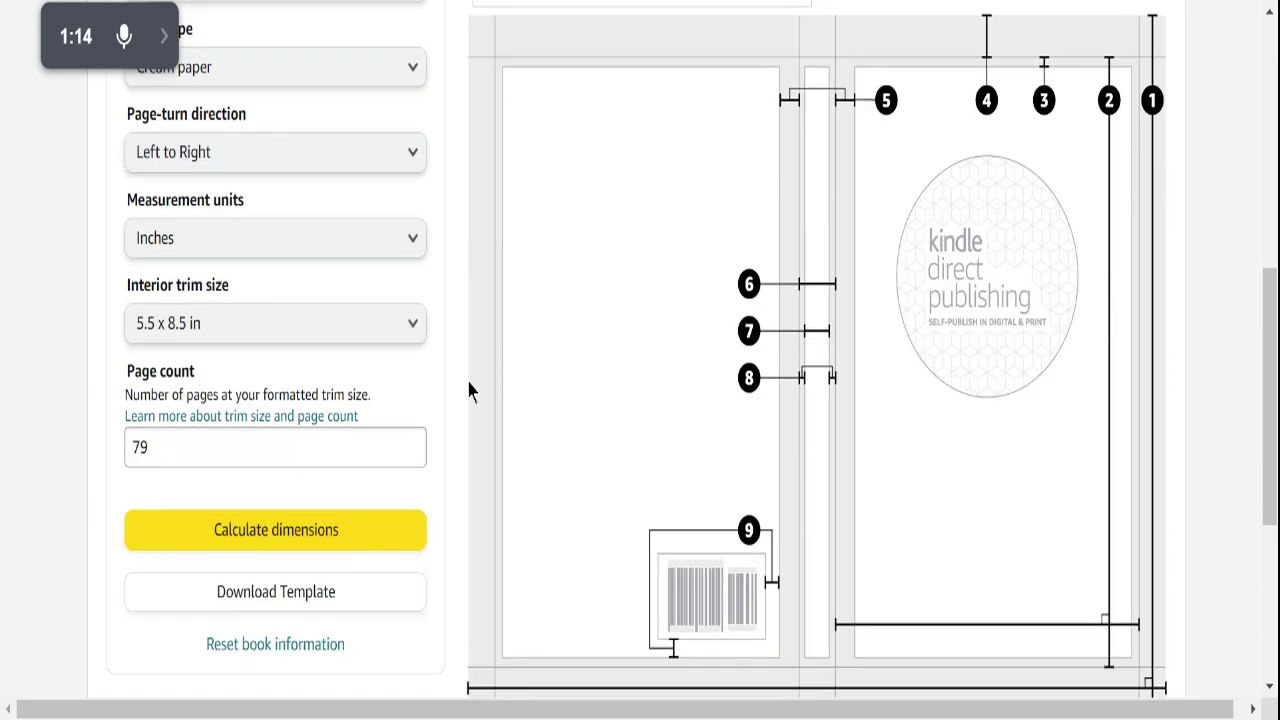
pyautogui.scroll(-1, 469, 389)
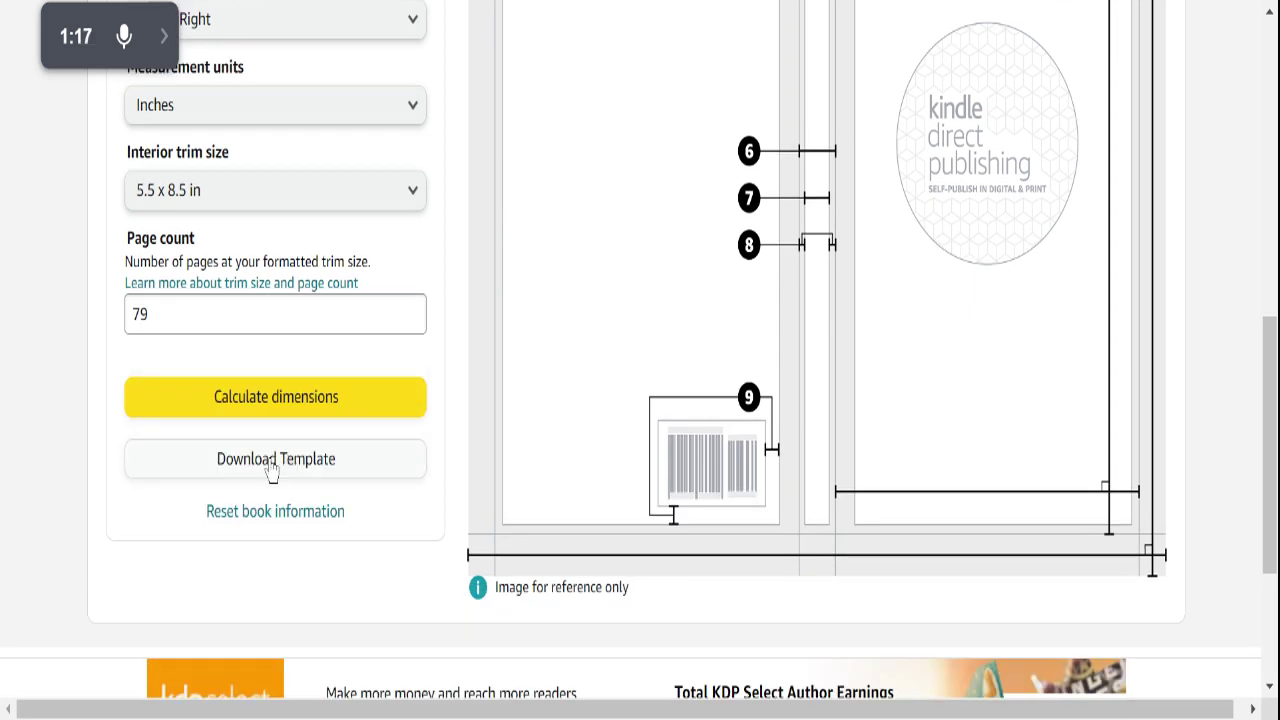
pyautogui.click(272, 462)
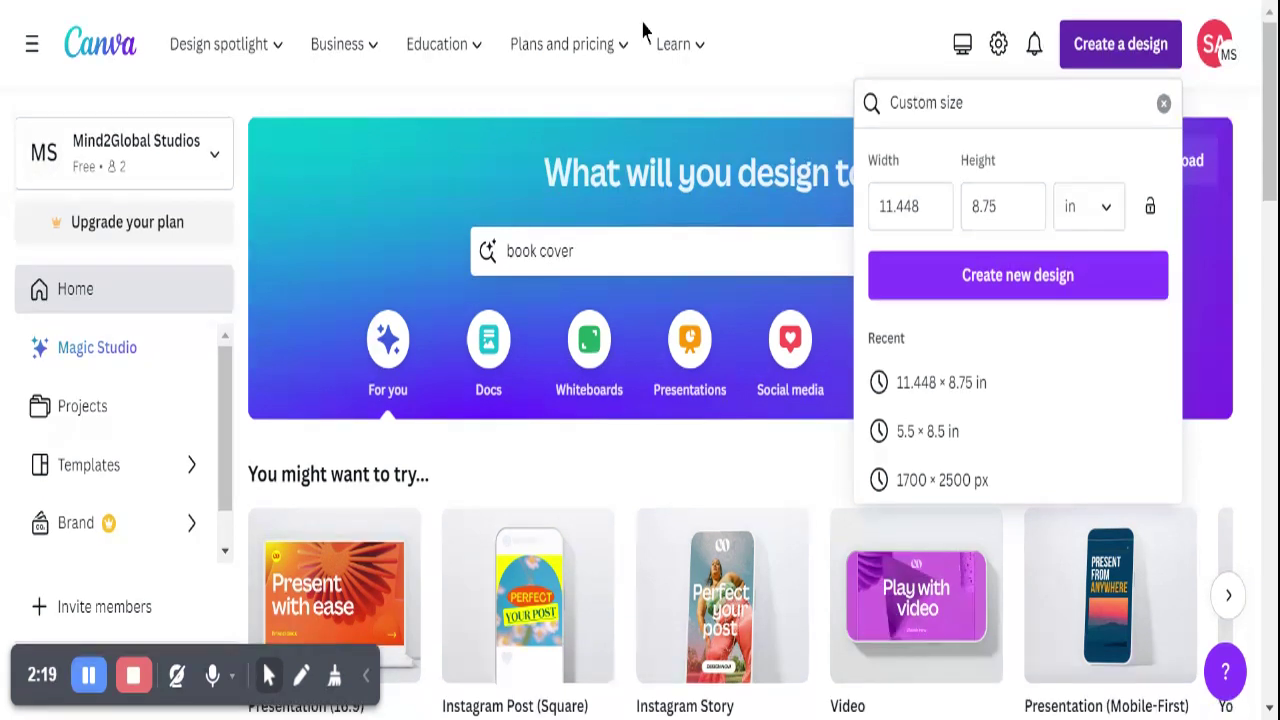
# Enter 12.961 in width and 9.917 in height and create the custom-size design
pyautogui.press('Tab')
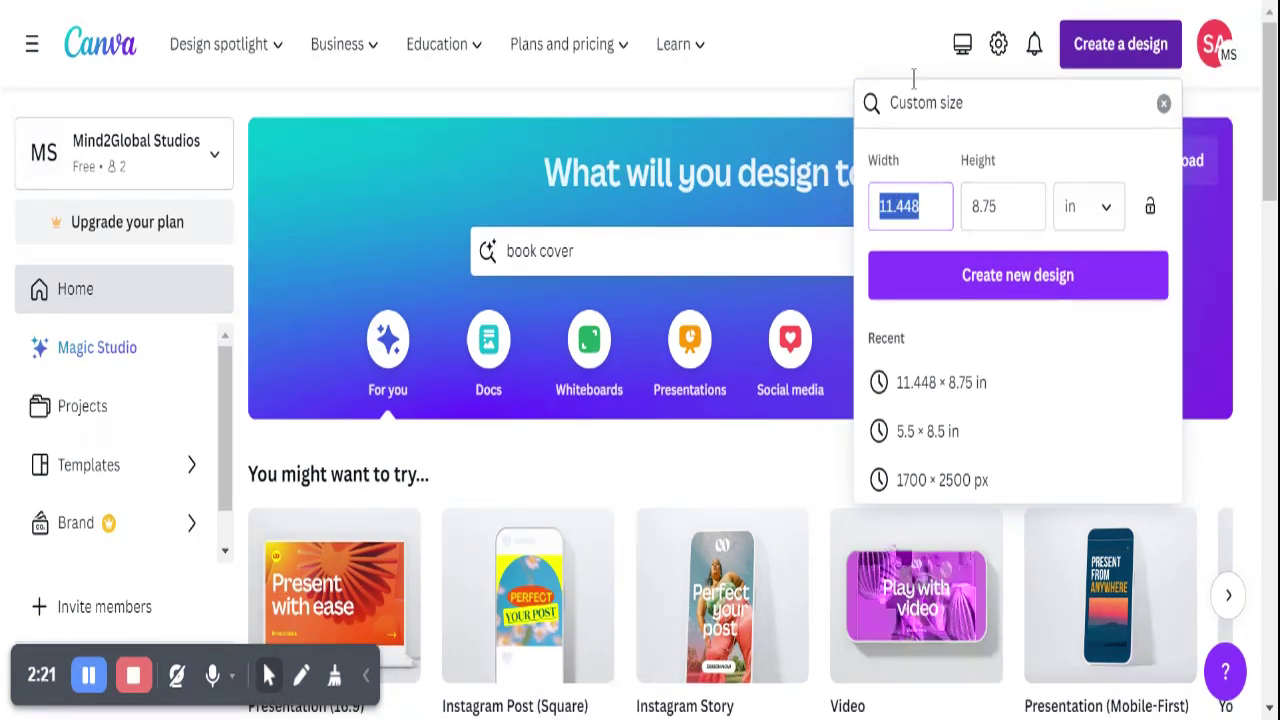
pyautogui.write('12')
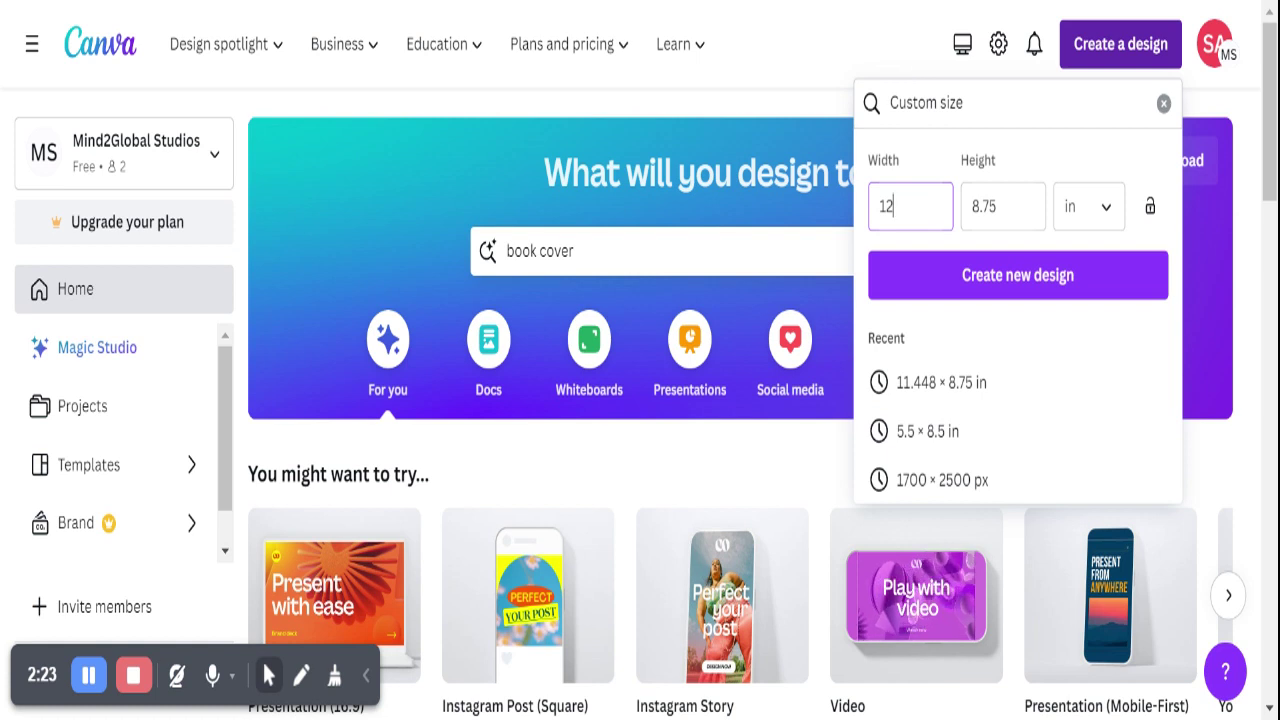
pyautogui.write('.961')
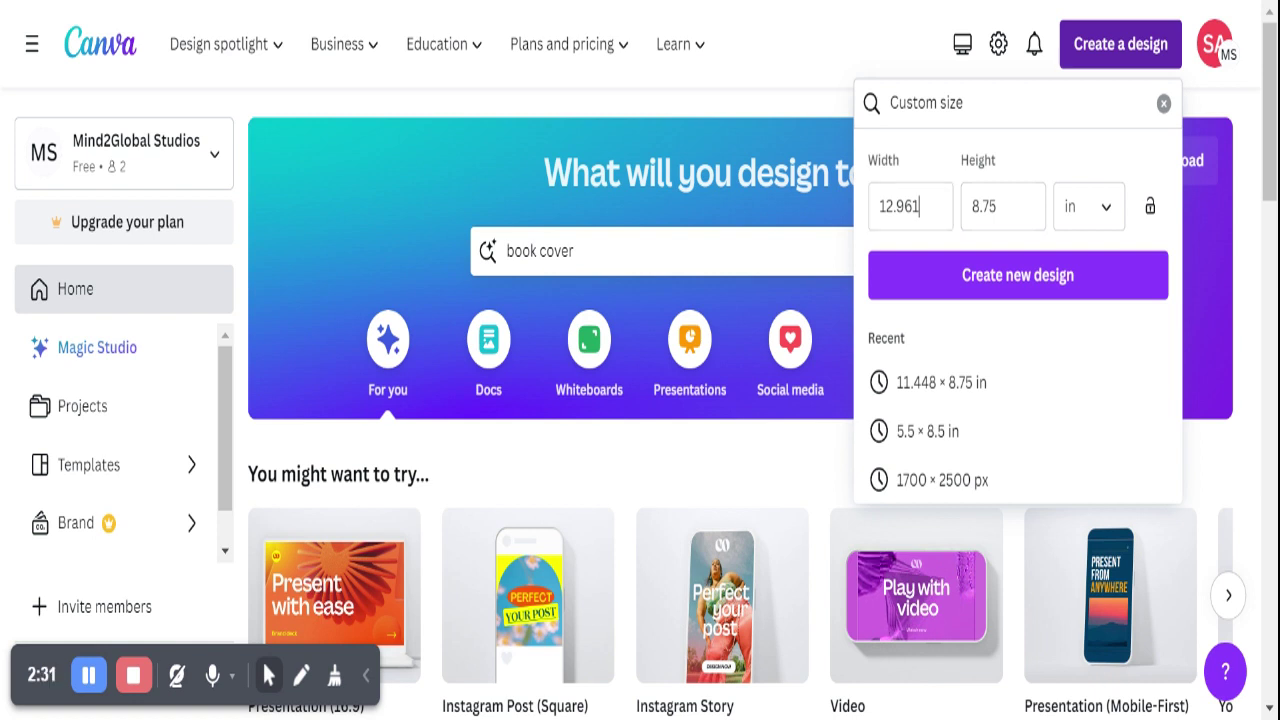
pyautogui.moveTo(1017, 194); pyautogui.dragTo(970, 206)
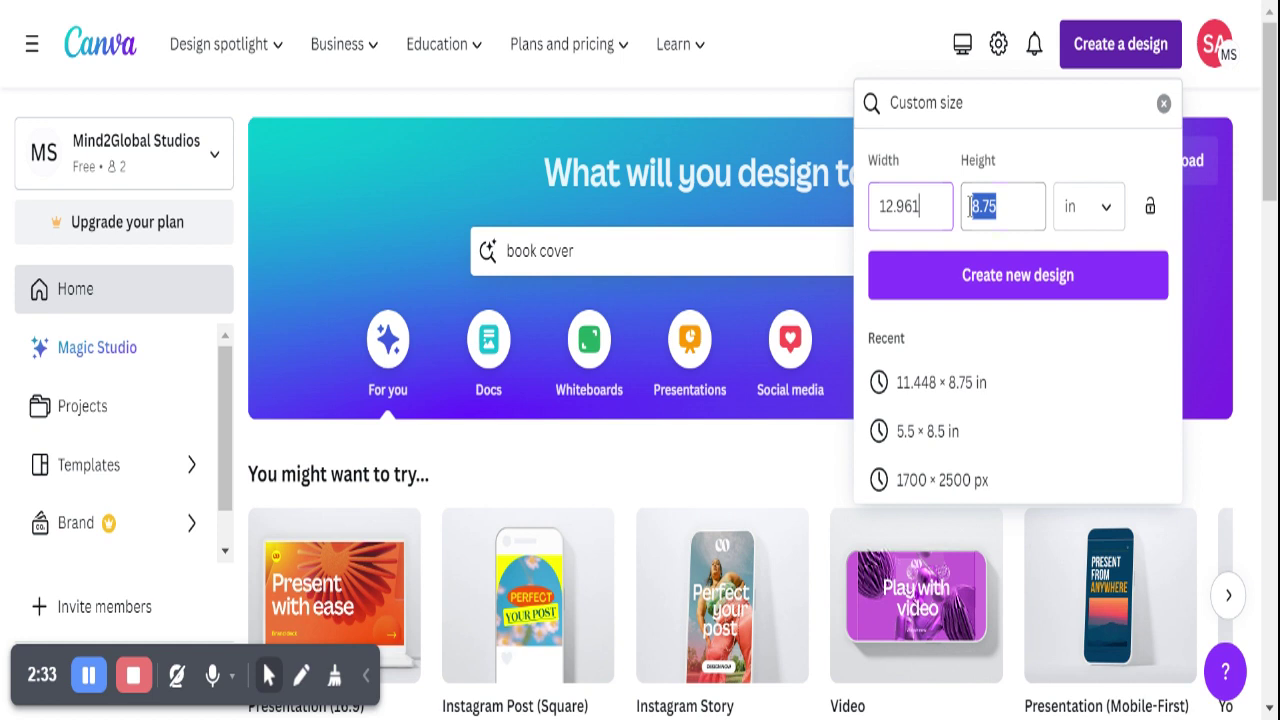
pyautogui.write('9.917')
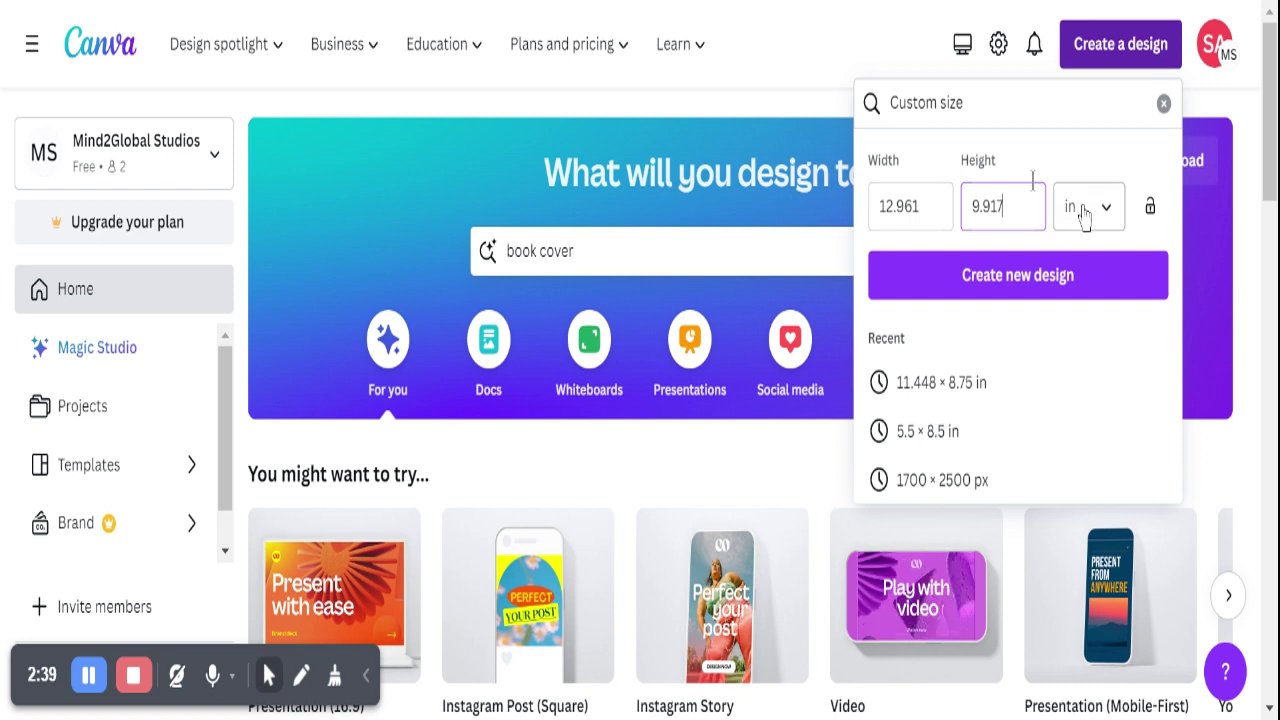
pyautogui.click(1032, 296)
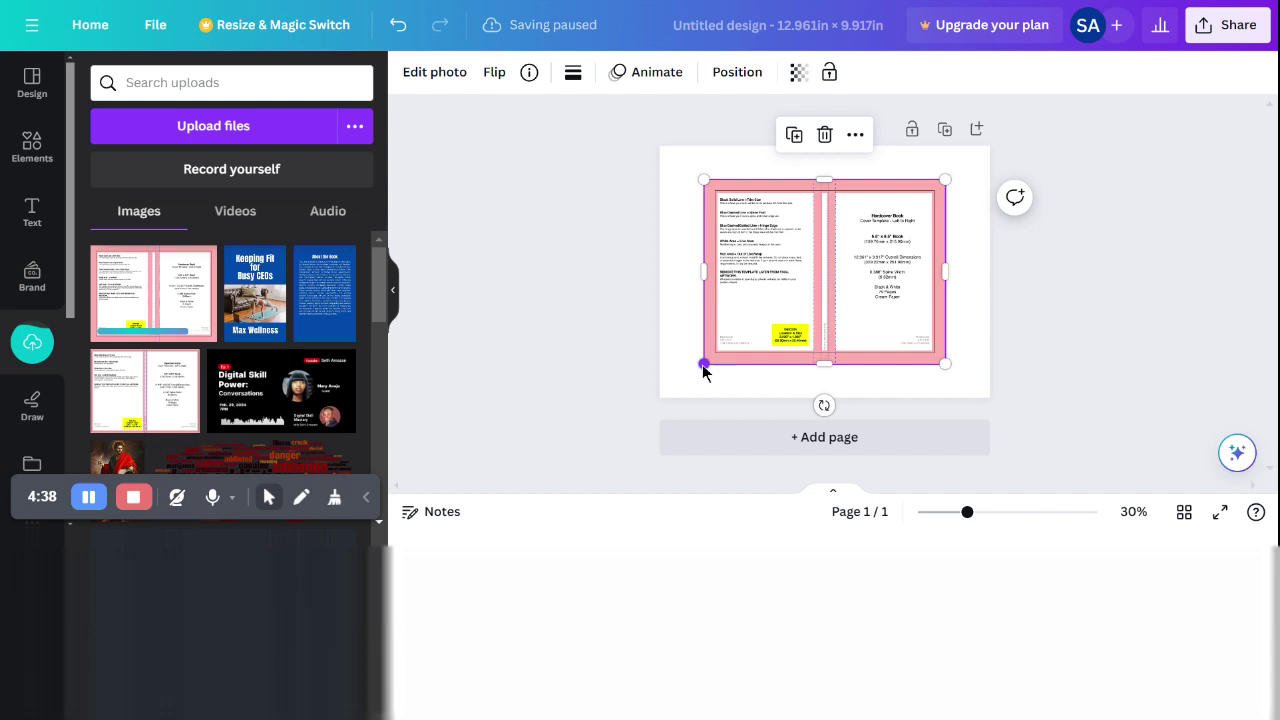
# Enlarge the template to fill the page, then drop the Keeping Fit cover onto the front panel
pyautogui.moveTo(704, 363); pyautogui.dragTo(662, 390)
pyautogui.moveTo(946, 180); pyautogui.dragTo(990, 146)
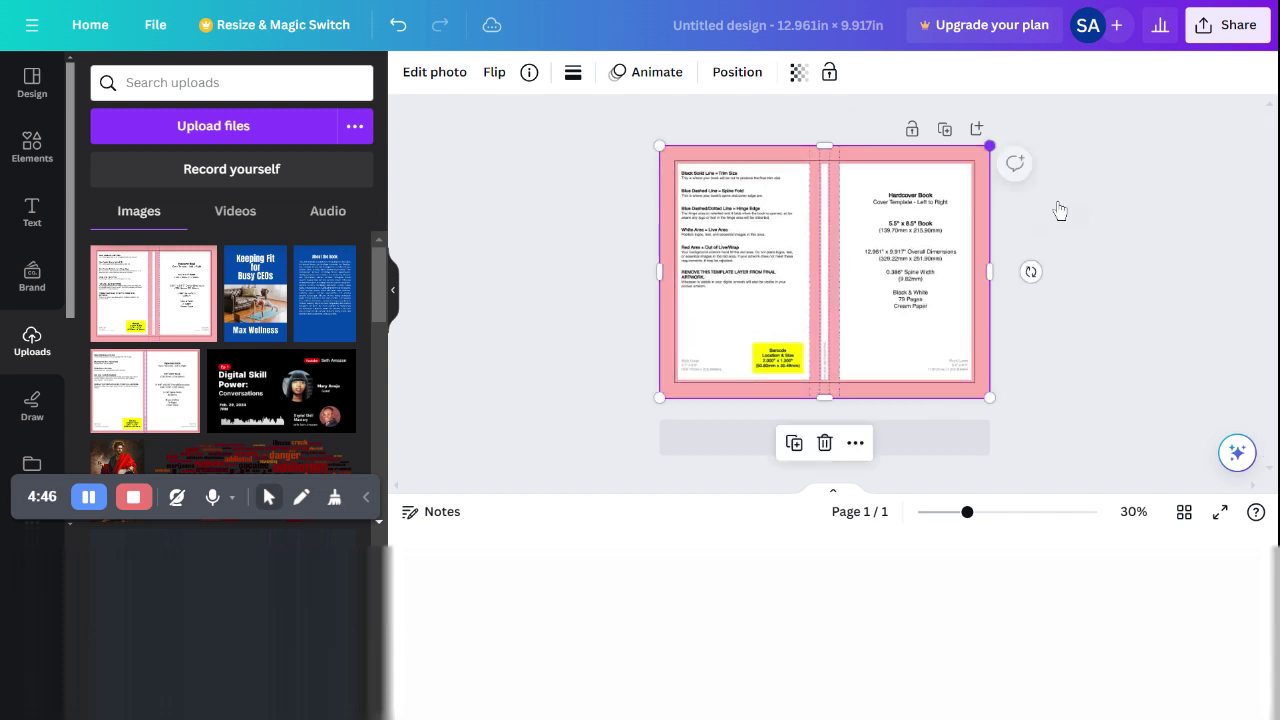
pyautogui.click(1062, 210)
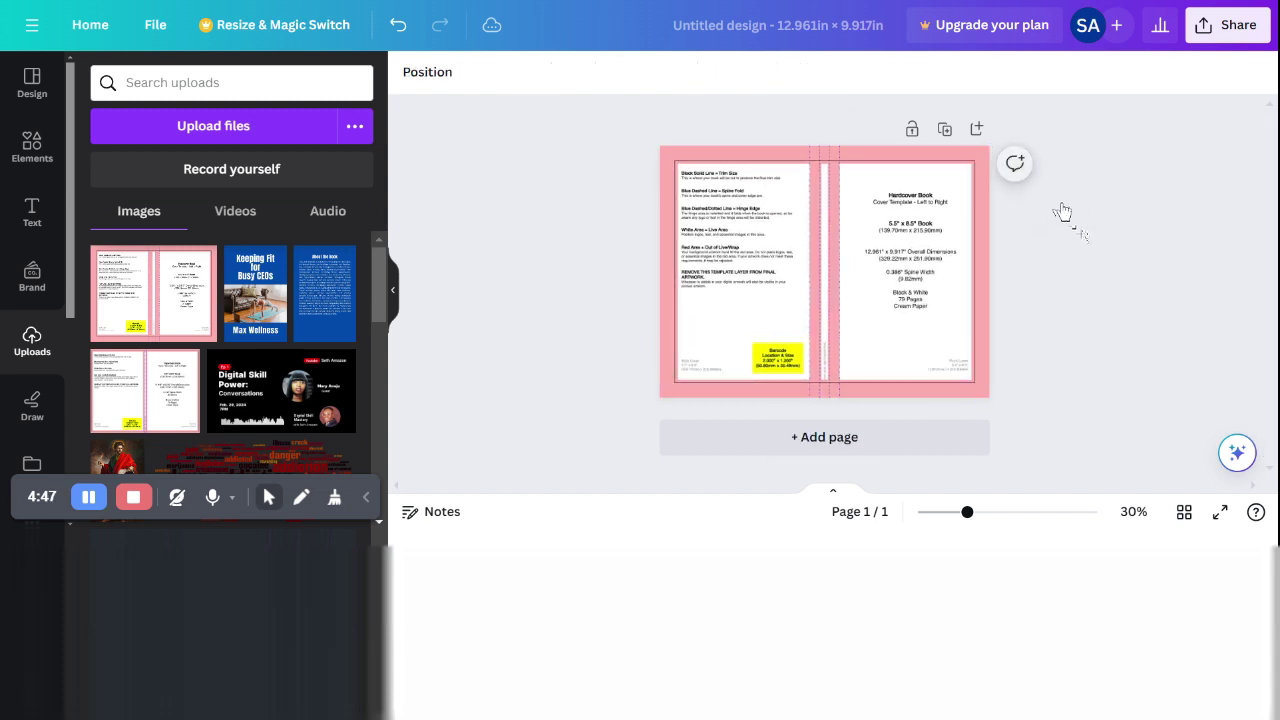
pyautogui.click(868, 290)
pyautogui.moveTo(258, 310); pyautogui.dragTo(880, 226)
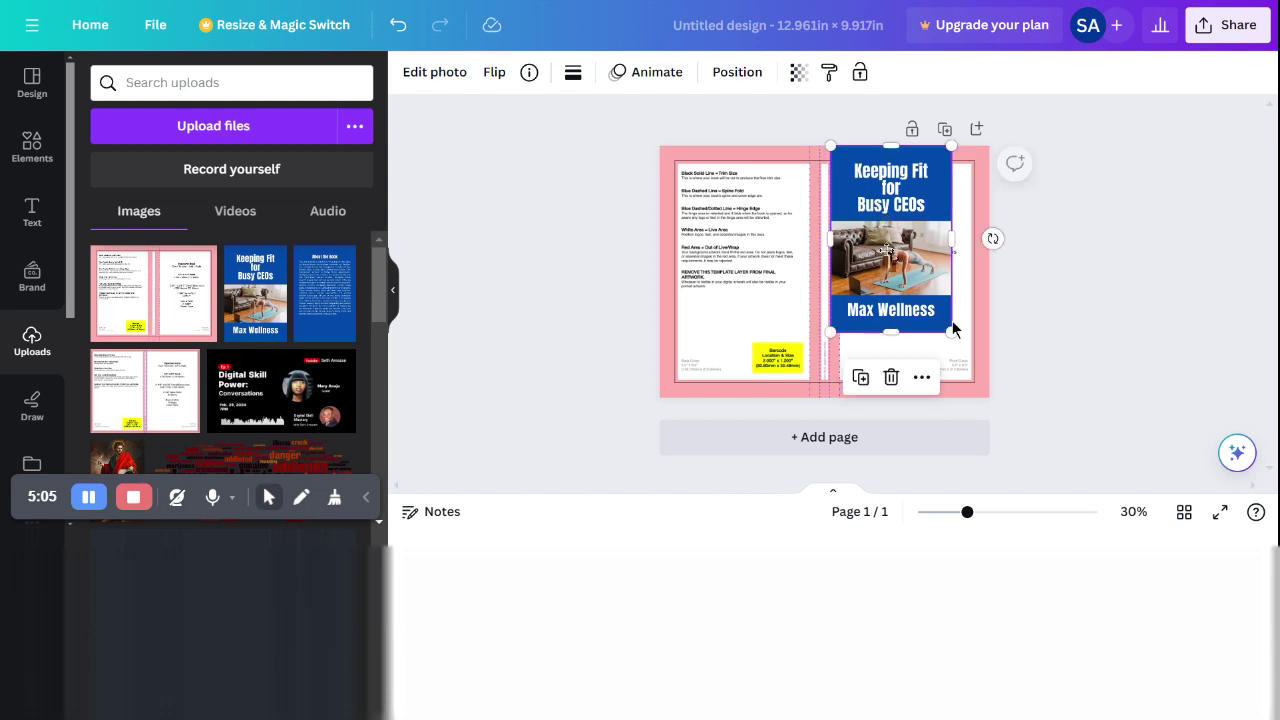
# Drag the Keeping Fit image's corners outward until it fills the front panel to the right edge
pyautogui.moveTo(951, 331); pyautogui.dragTo(989, 396)
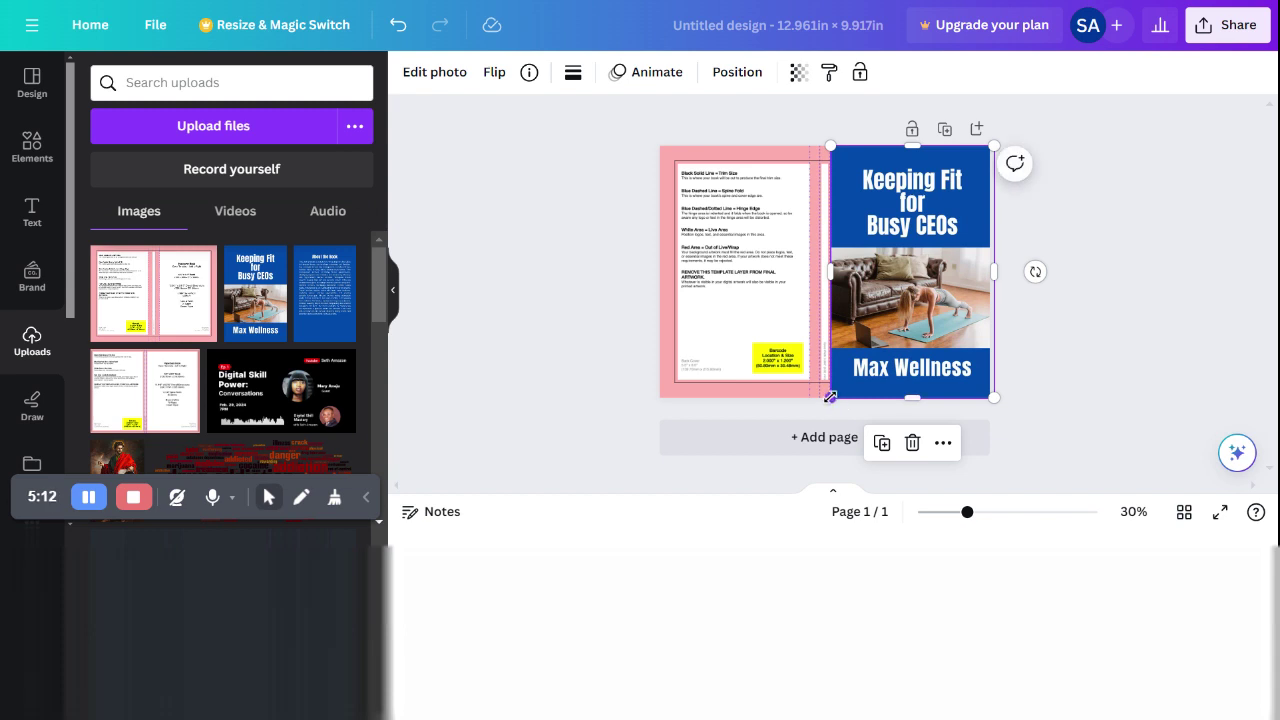
pyautogui.moveTo(829, 397); pyautogui.dragTo(826, 402)
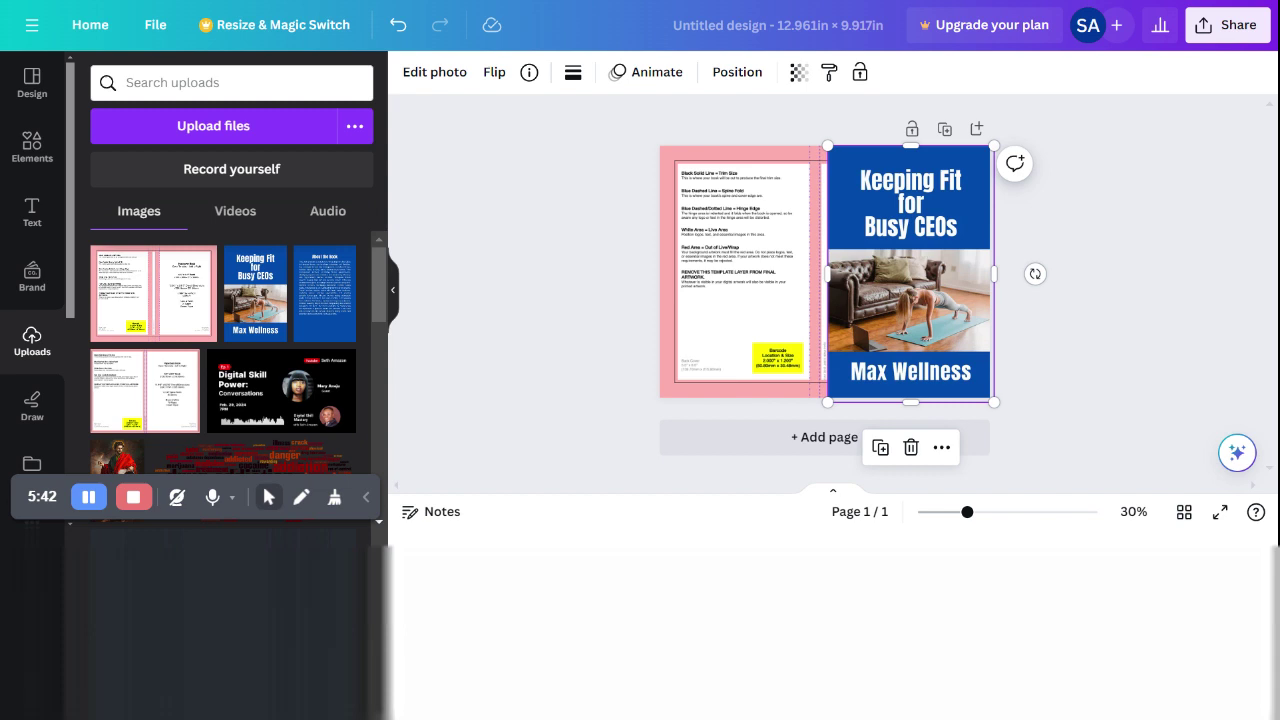
# Set the front-cover image's transparency to 43 and nudge it into line with the template guides
pyautogui.click(1054, 297)
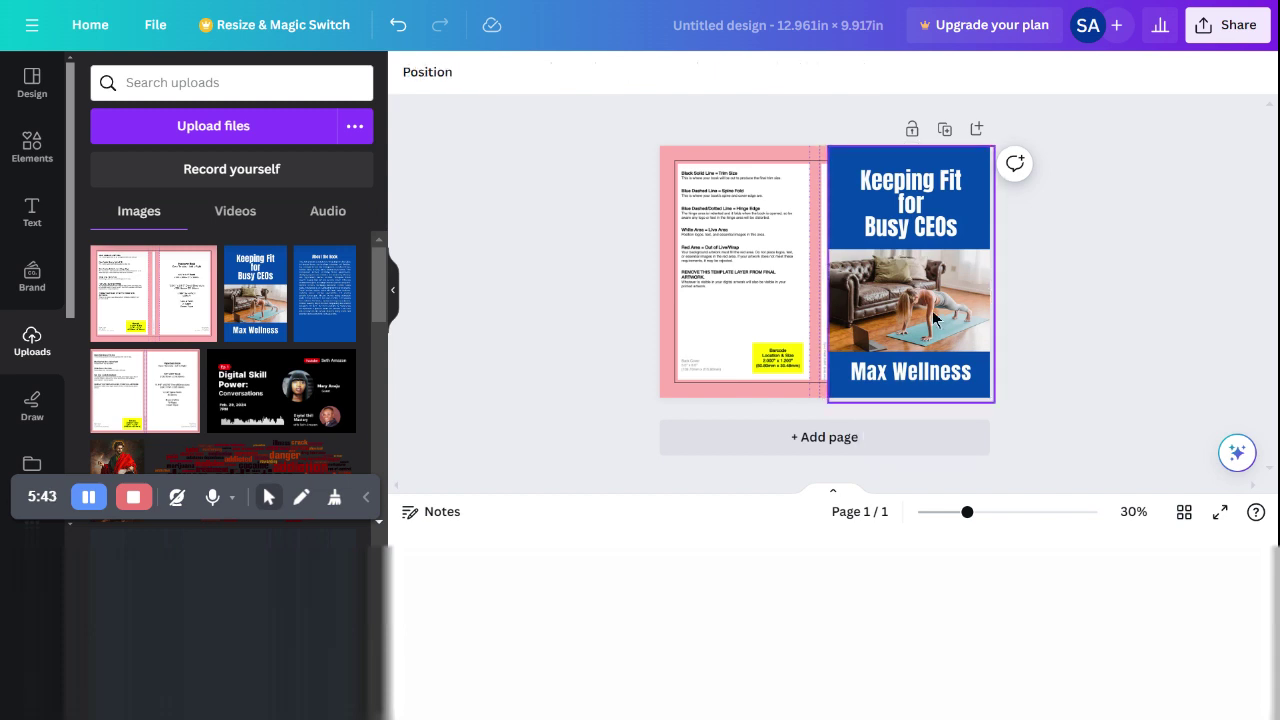
pyautogui.click(935, 318)
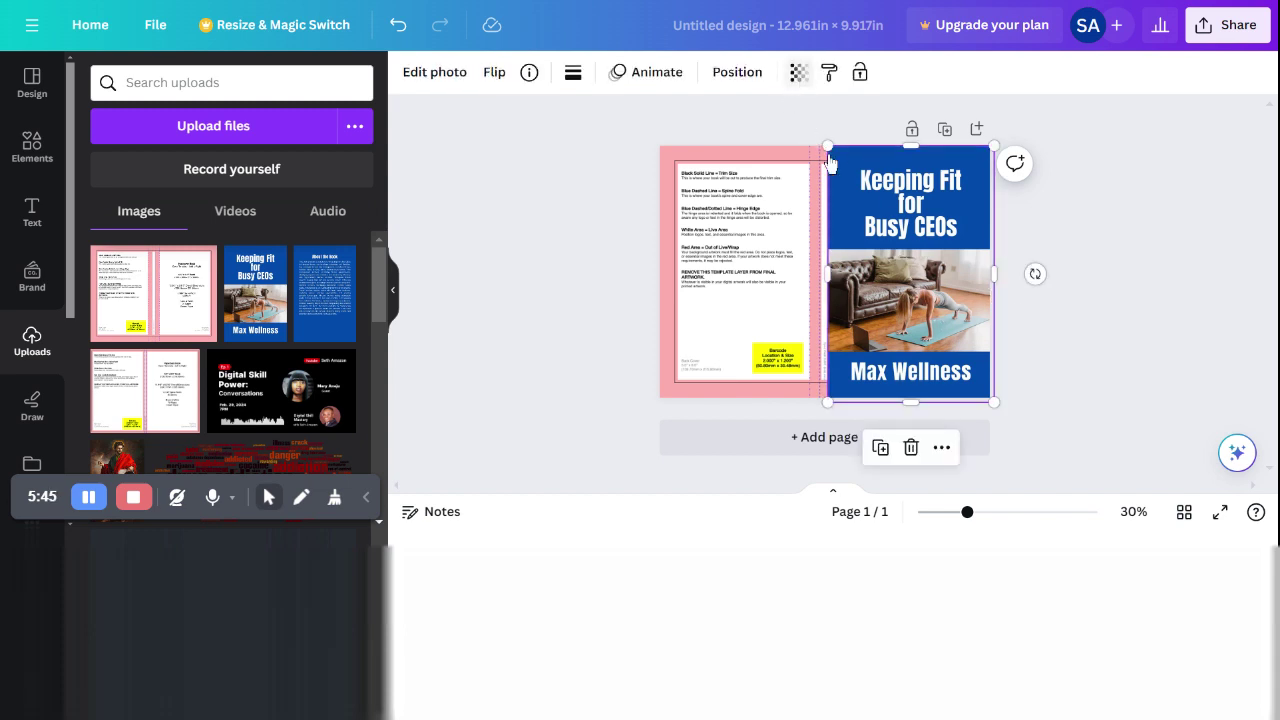
pyautogui.click(797, 72)
pyautogui.moveTo(797, 150); pyautogui.dragTo(704, 148)
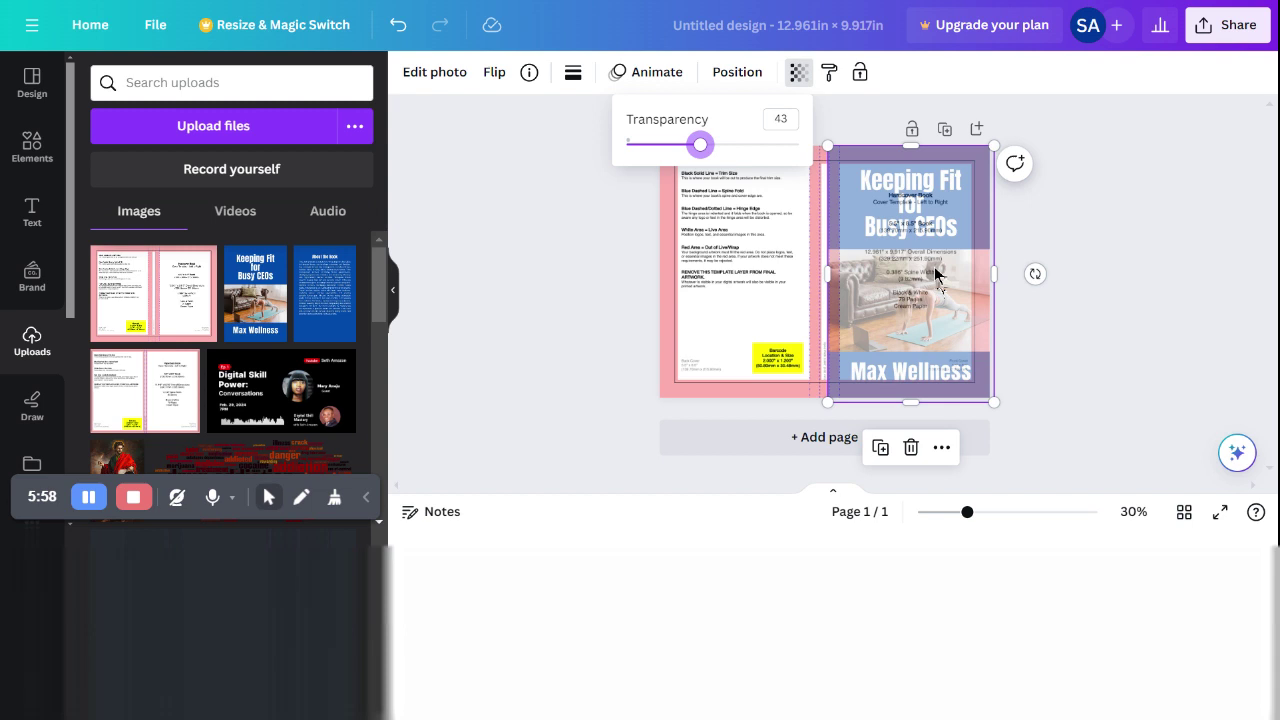
pyautogui.moveTo(945, 280)
pyautogui.mouseDown()
pyautogui.moveTo(943, 266)
pyautogui.moveTo(924, 266)
pyautogui.moveTo(937, 267)
pyautogui.mouseUp()
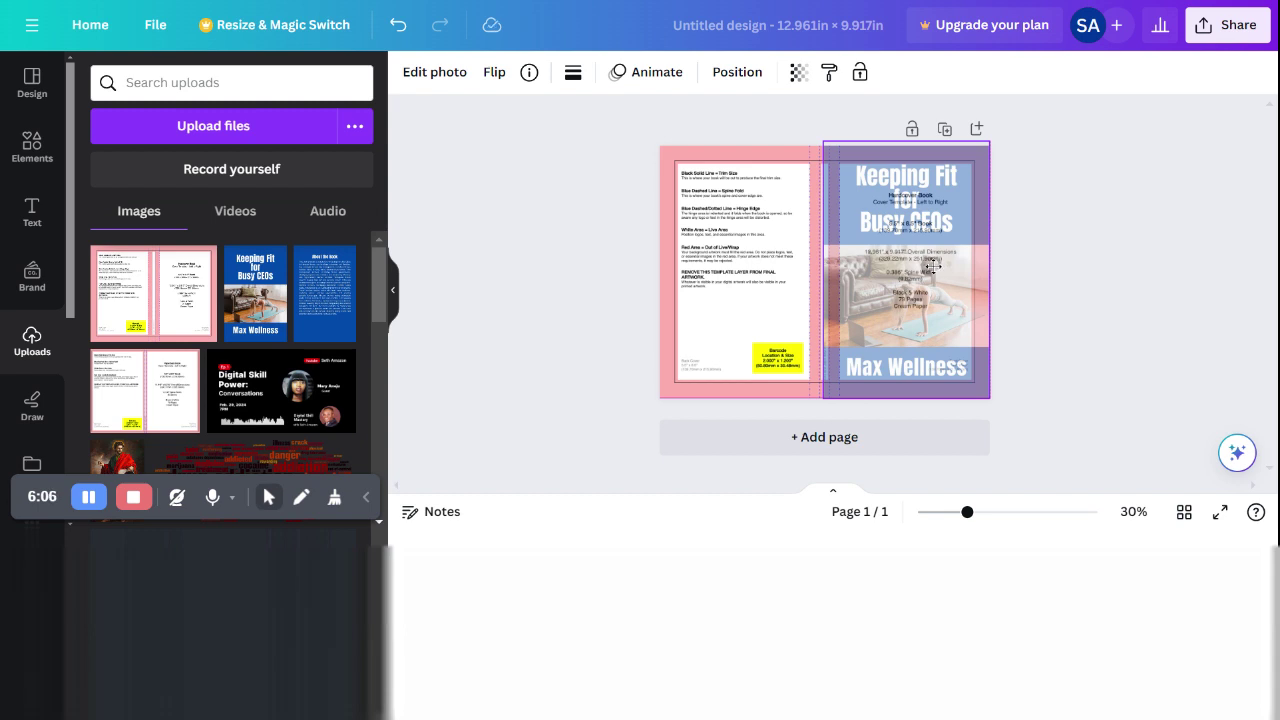
pyautogui.moveTo(932, 267); pyautogui.dragTo(933, 267)
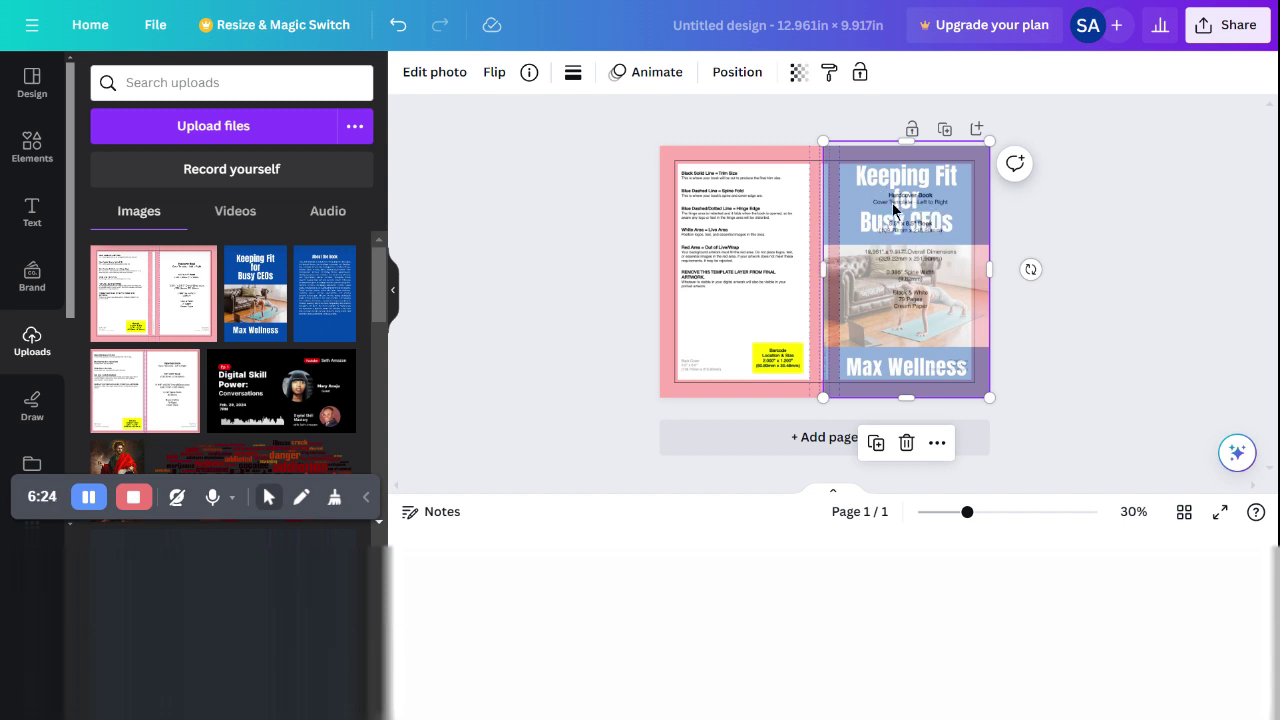
# Restore the front-cover image's transparency to 100
pyautogui.click(797, 72)
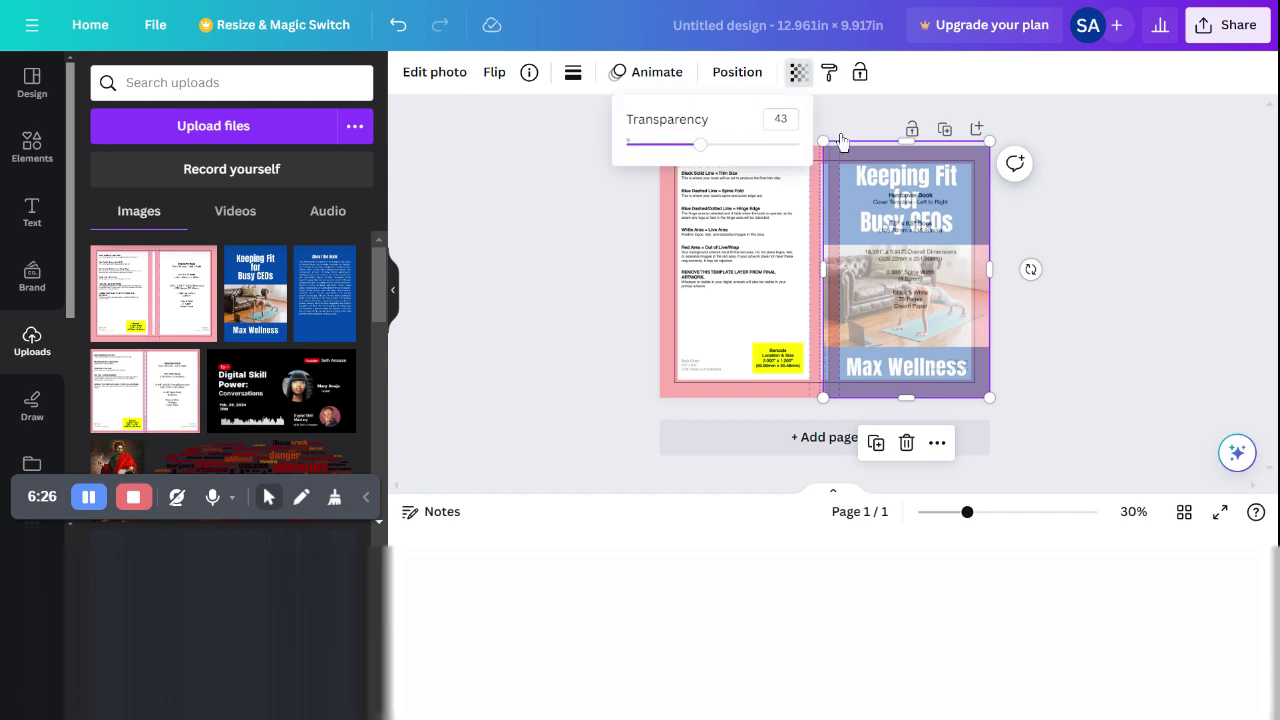
pyautogui.moveTo(709, 143); pyautogui.dragTo(800, 143)
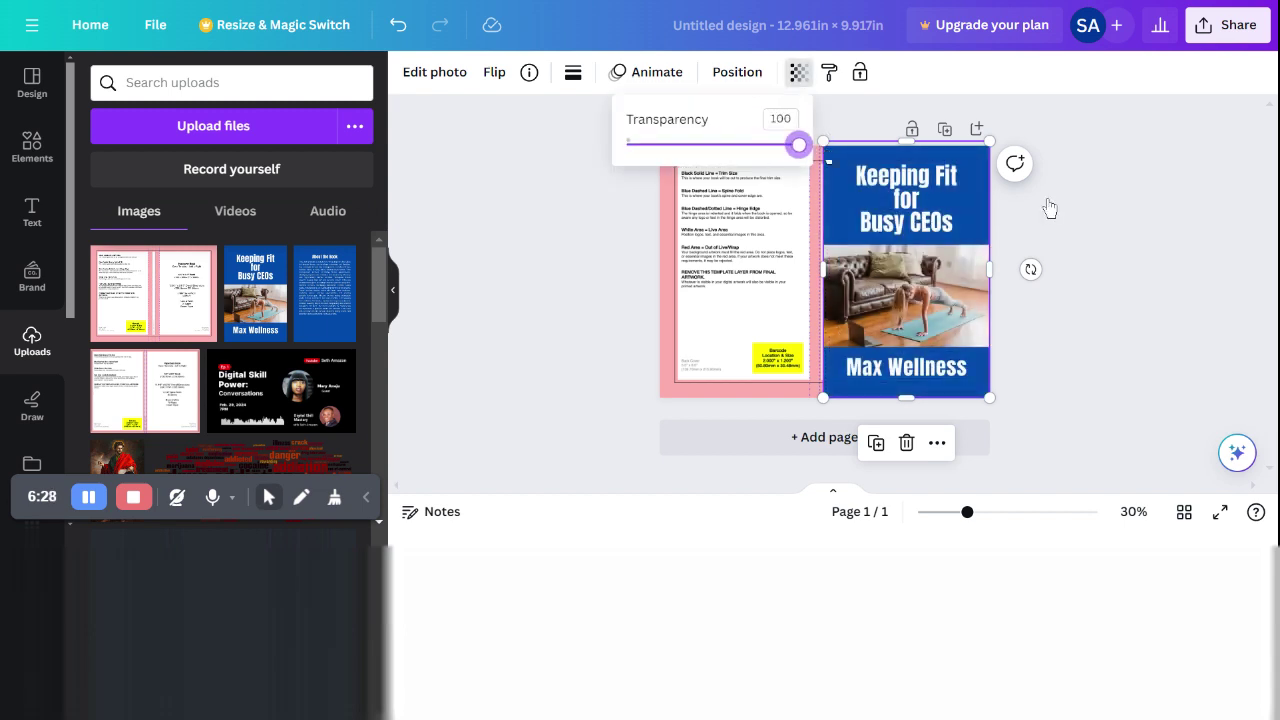
pyautogui.click(988, 212)
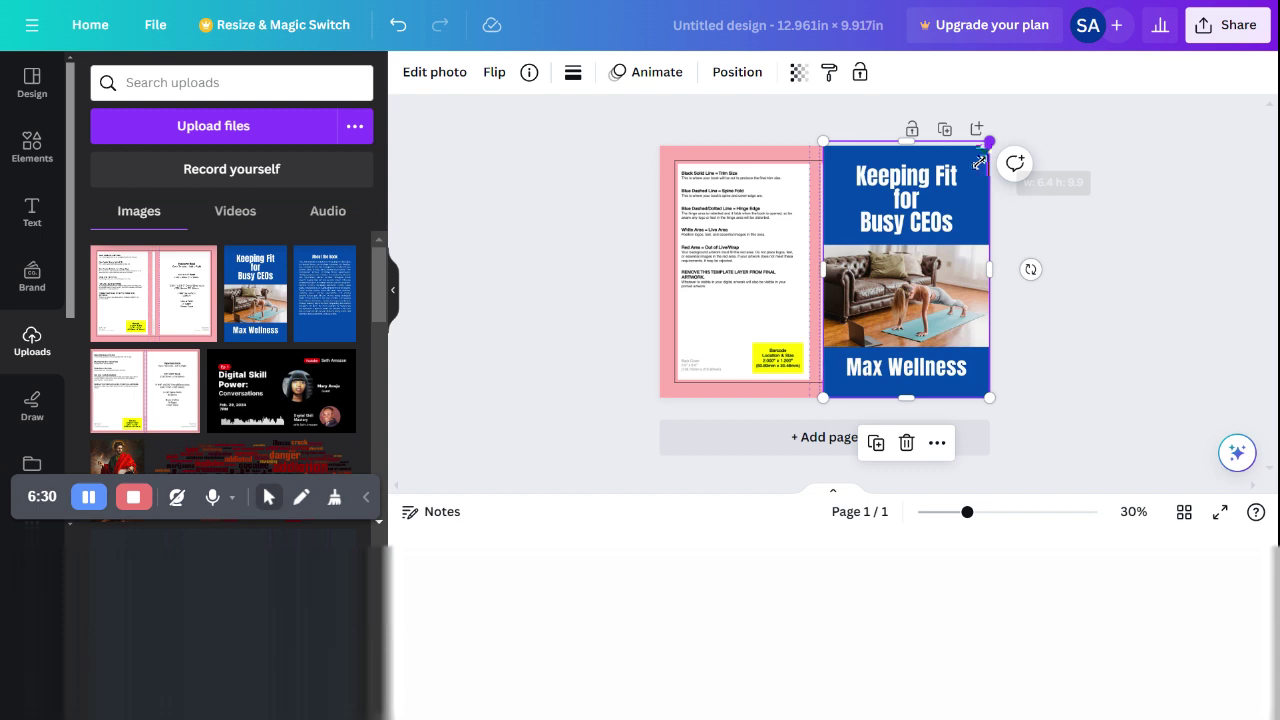
# Resize and reposition the front-cover image to fit inside the front panel's trim lines
pyautogui.moveTo(990, 145); pyautogui.dragTo(970, 171)
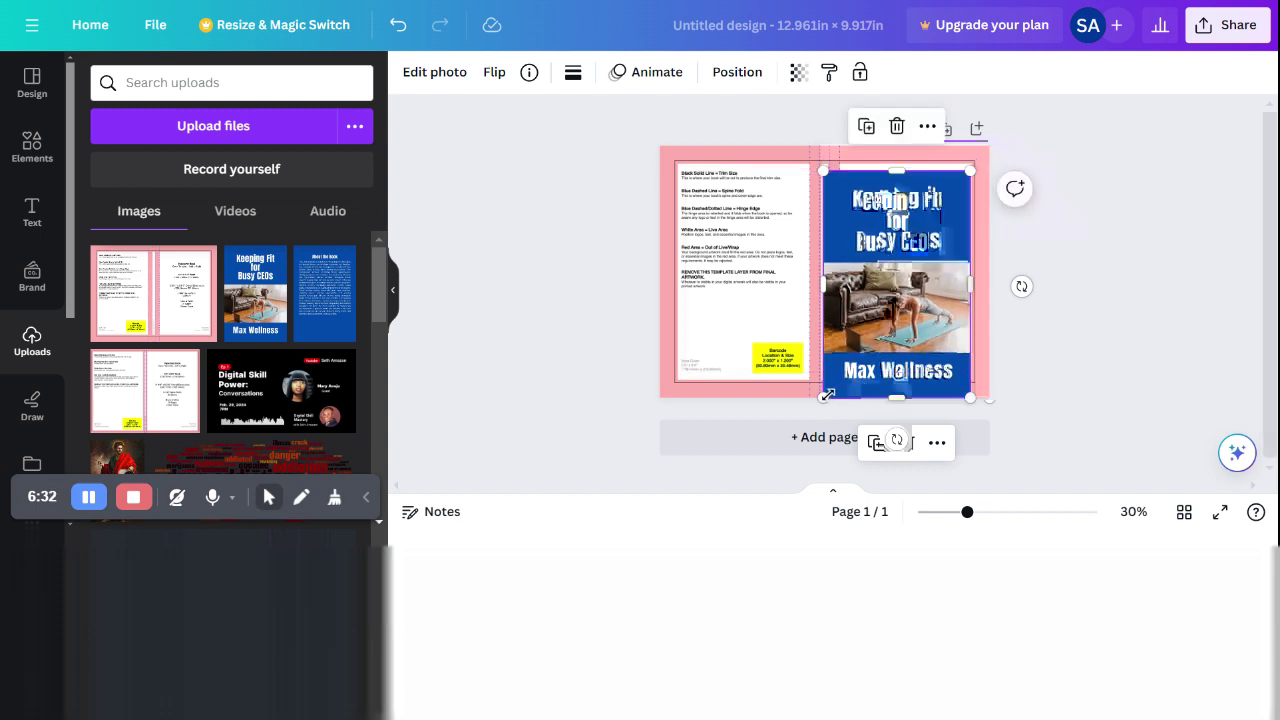
pyautogui.moveTo(835, 396); pyautogui.dragTo(844, 364)
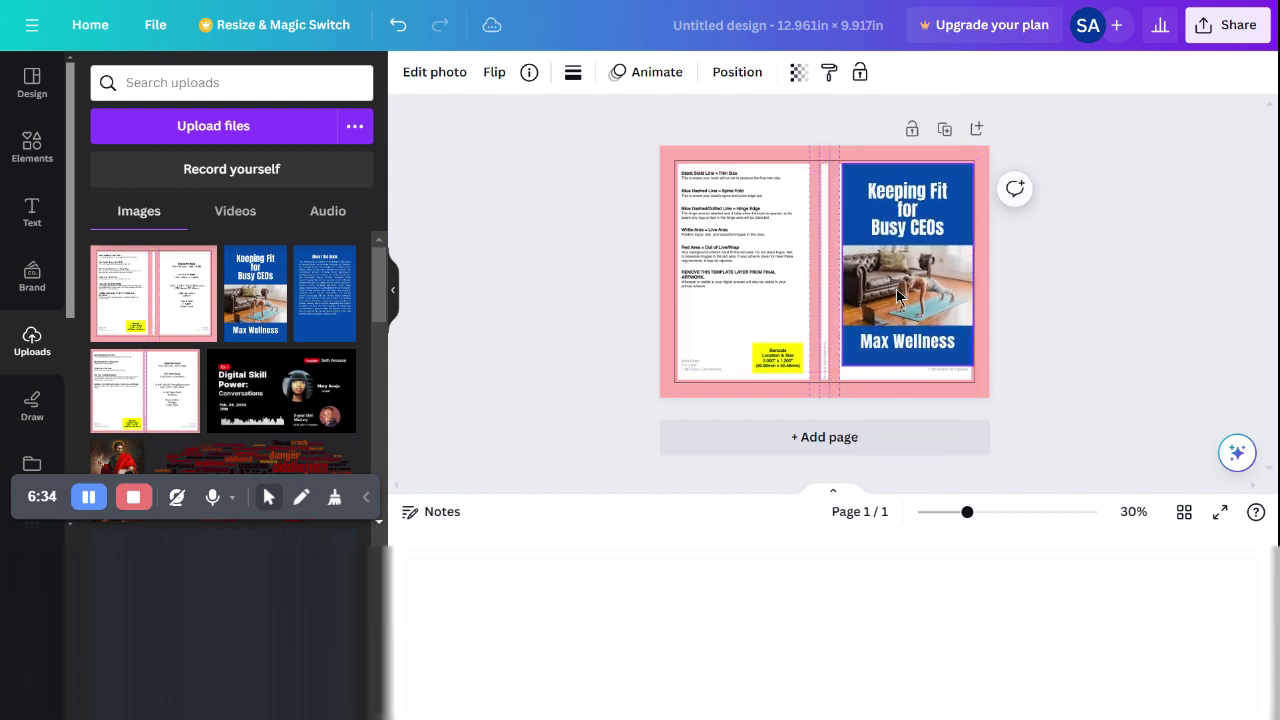
pyautogui.moveTo(892, 290); pyautogui.dragTo(888, 289)
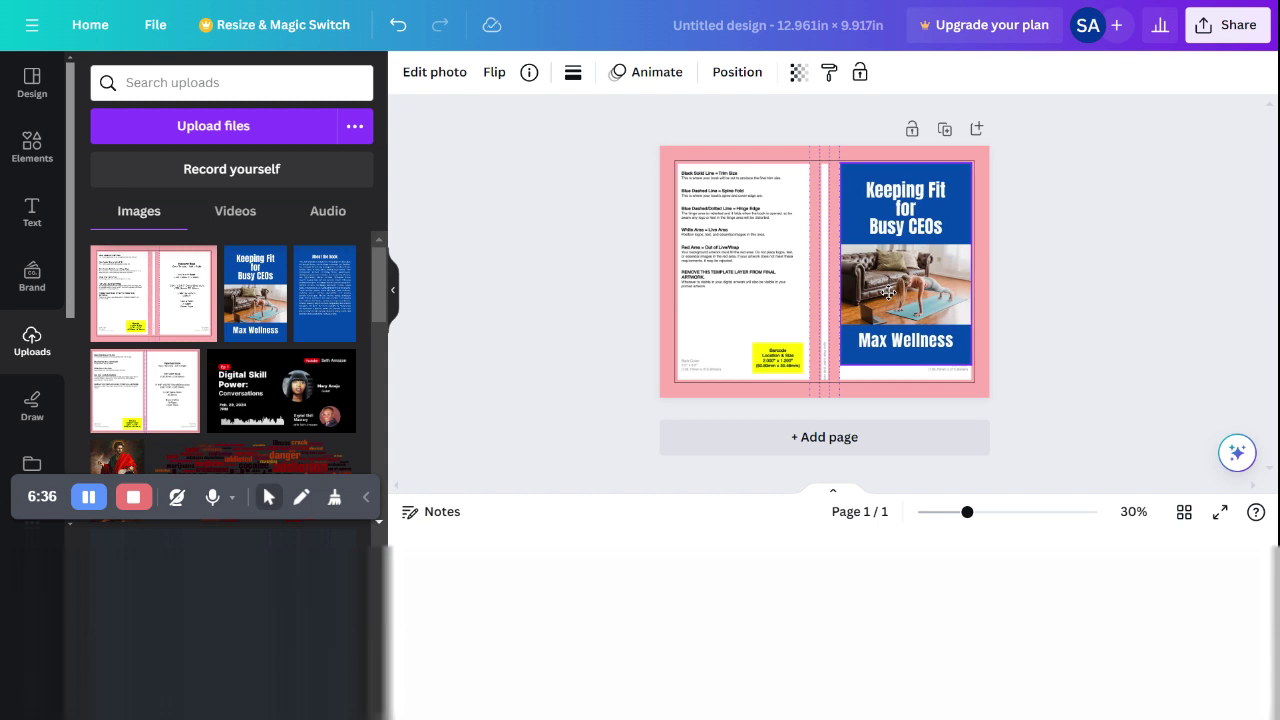
pyautogui.moveTo(906, 366)
pyautogui.mouseDown()
pyautogui.moveTo(906, 383)
pyautogui.moveTo(927, 362)
pyautogui.mouseUp()
# Insert the About the Book image and stretch it to fill the left back-cover panel
pyautogui.click(1040, 322)
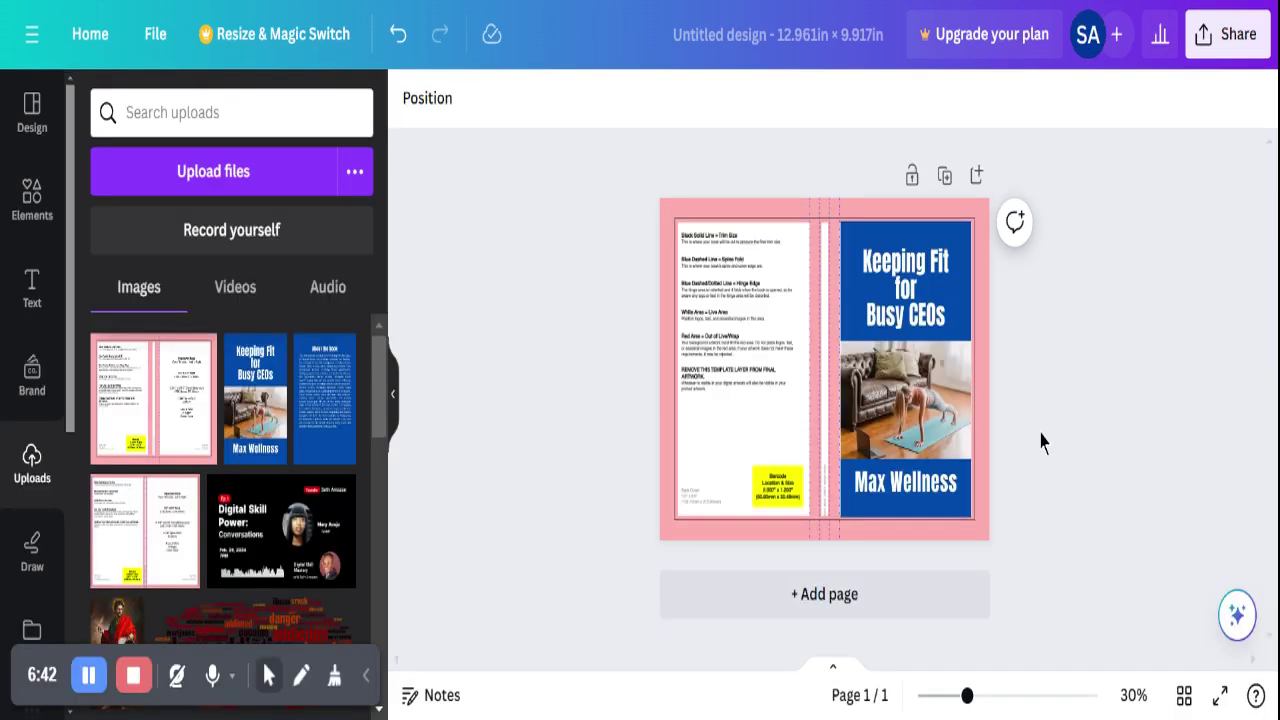
pyautogui.click(924, 420)
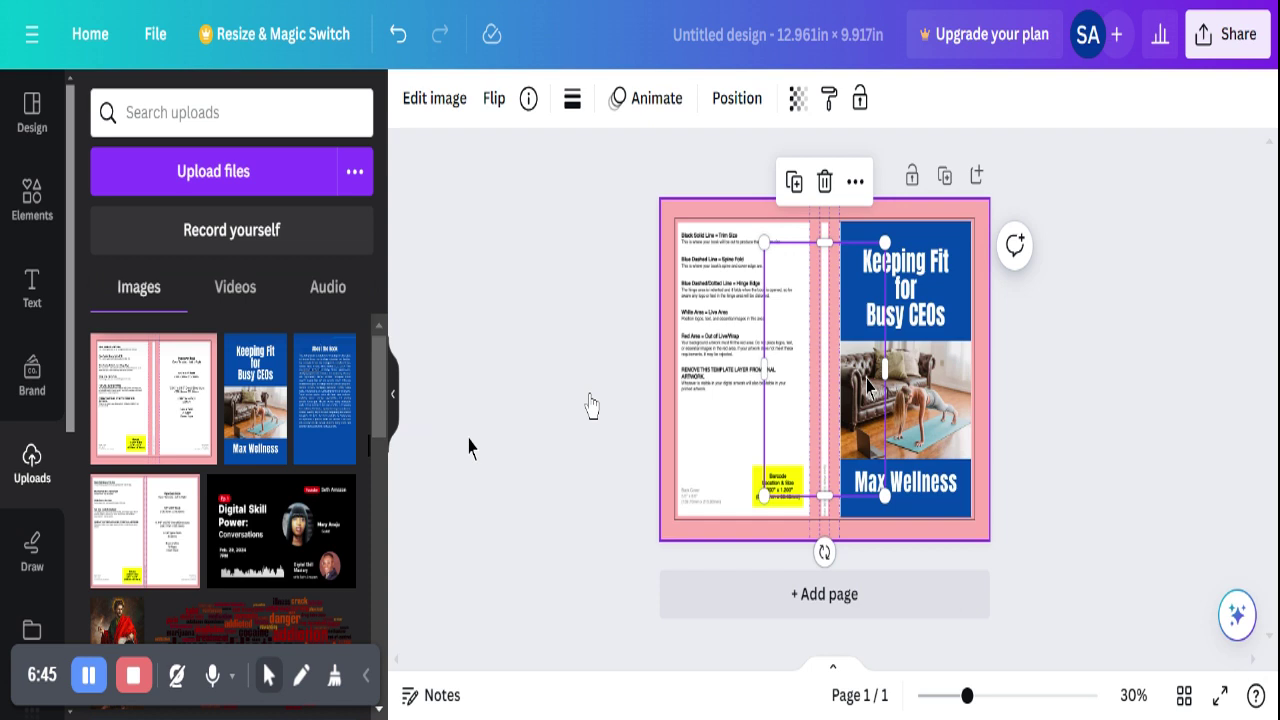
pyautogui.click(324, 398)
pyautogui.moveTo(803, 348); pyautogui.dragTo(751, 313)
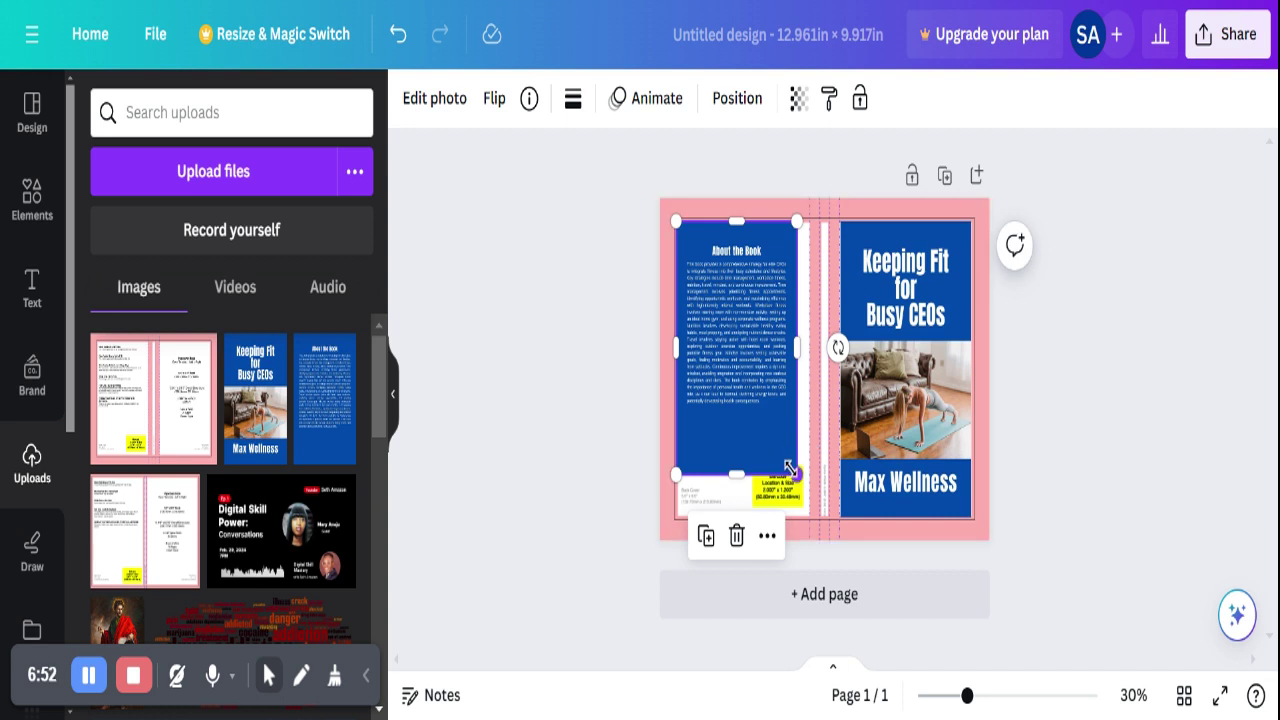
pyautogui.moveTo(796, 474); pyautogui.dragTo(743, 511)
pyautogui.click(1089, 423)
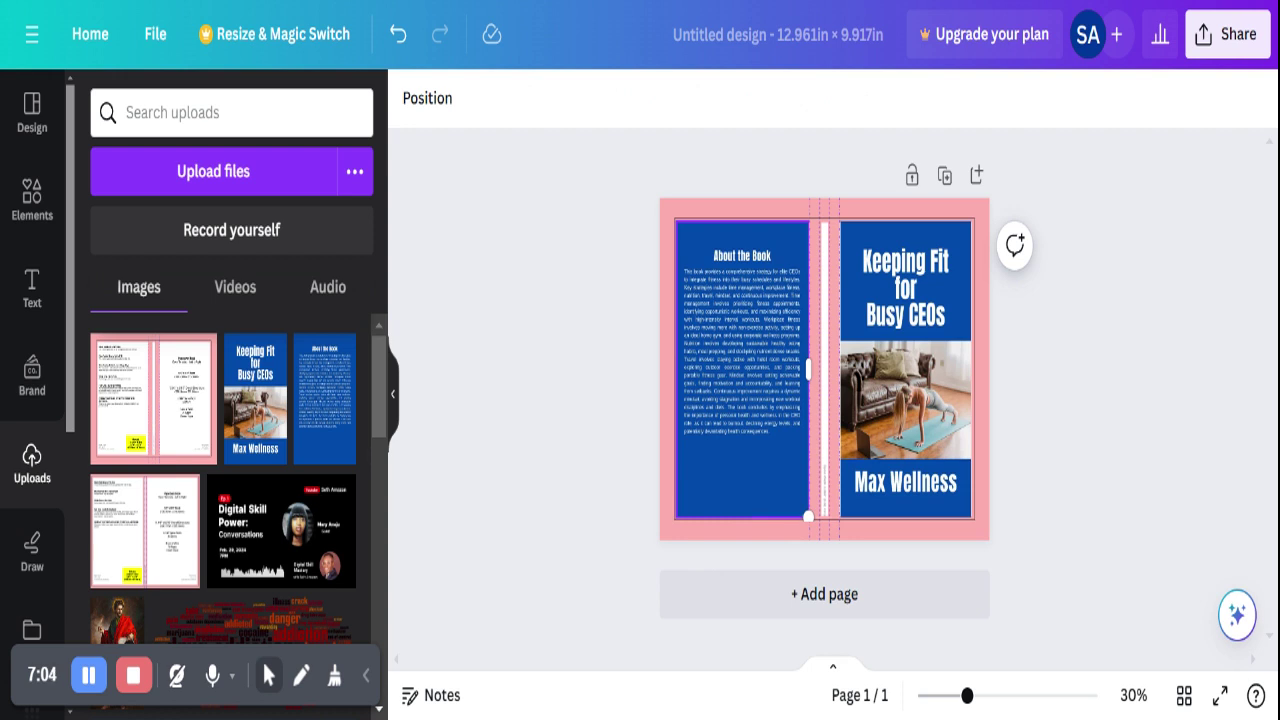
# Lower the back-cover image's transparency to check alignment, then restore it to 100
pyautogui.click(778, 501)
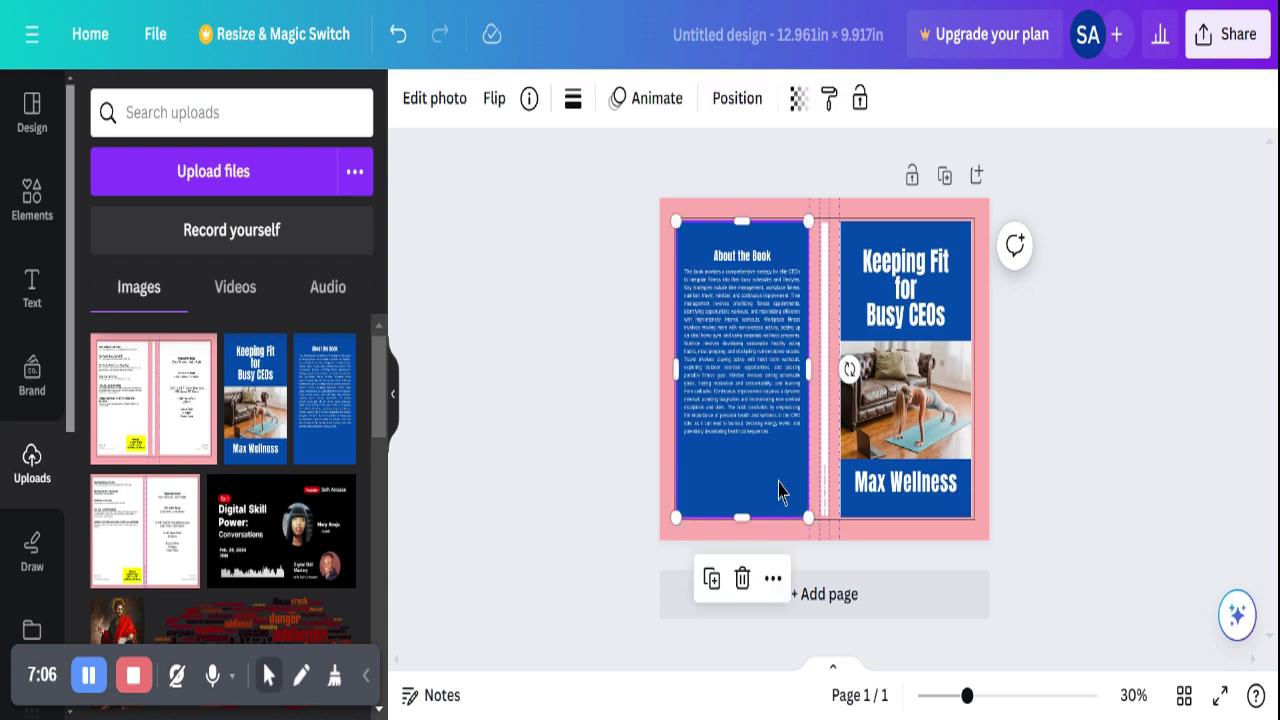
pyautogui.click(798, 98)
pyautogui.moveTo(798, 200); pyautogui.dragTo(724, 205)
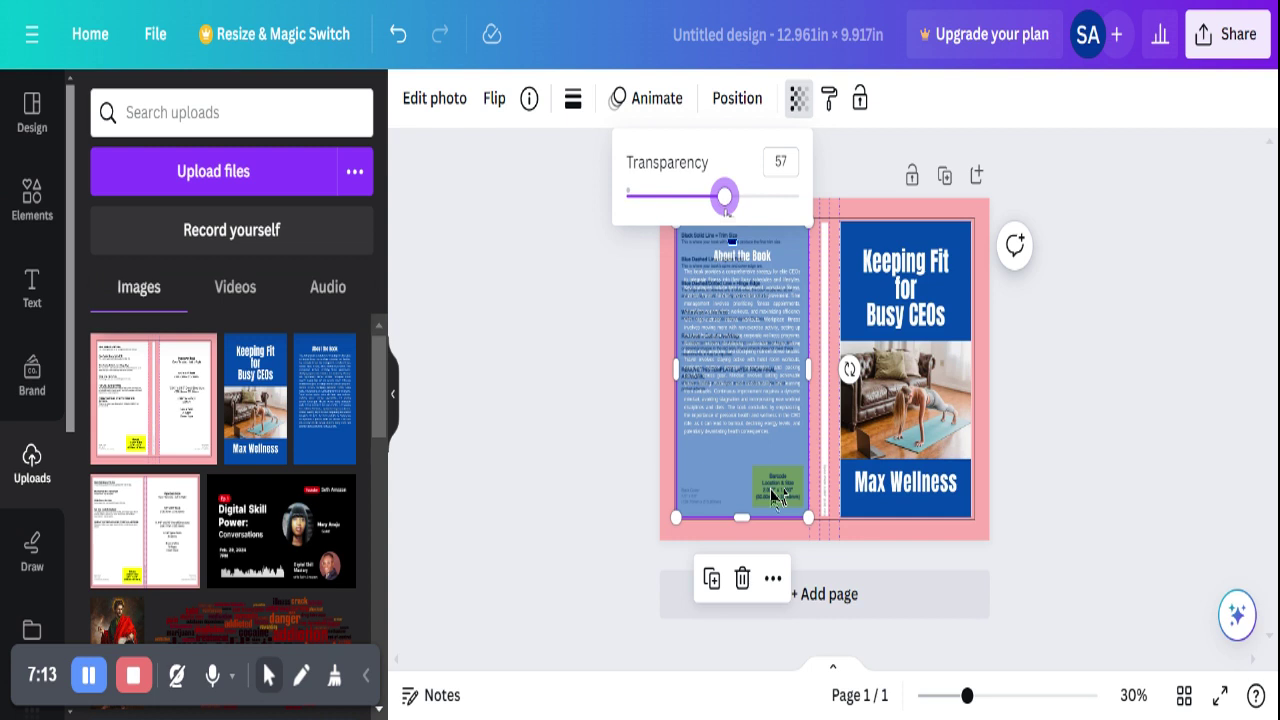
pyautogui.moveTo(724, 196); pyautogui.dragTo(895, 240)
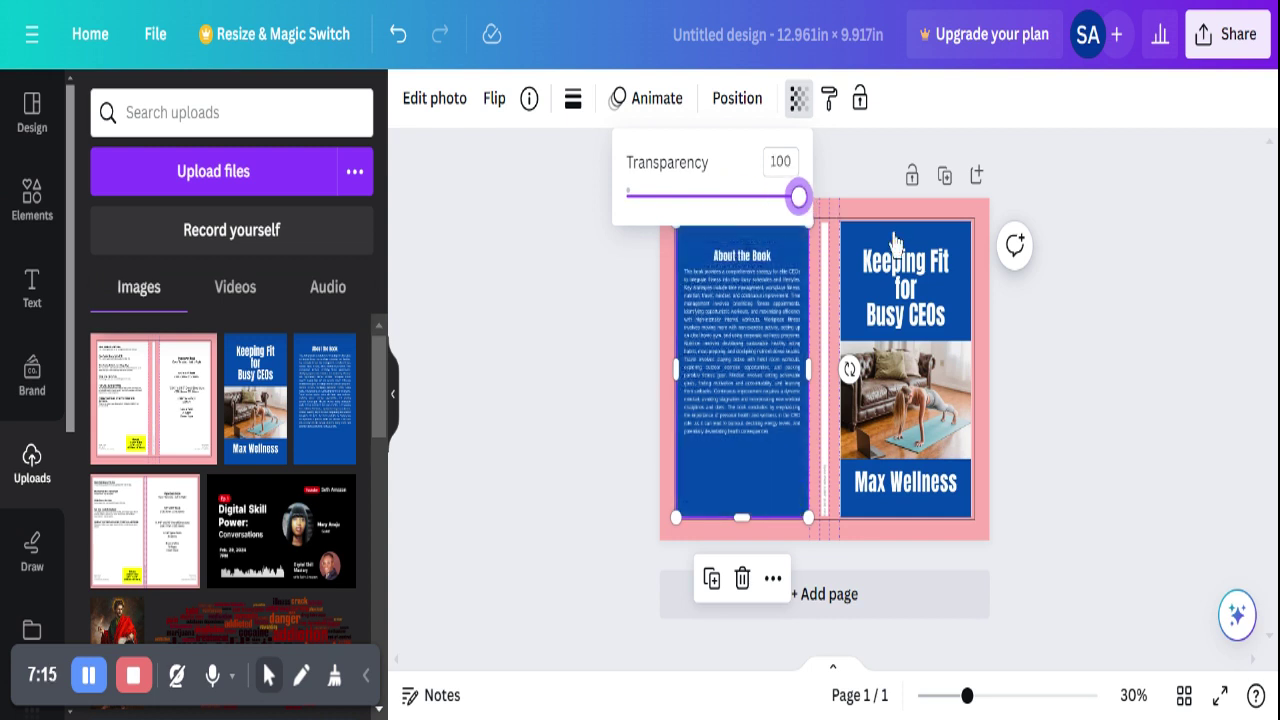
# Duplicate the back-cover image, move the copy right, and shrink it into a small blue block over the spine
pyautogui.click(1020, 377)
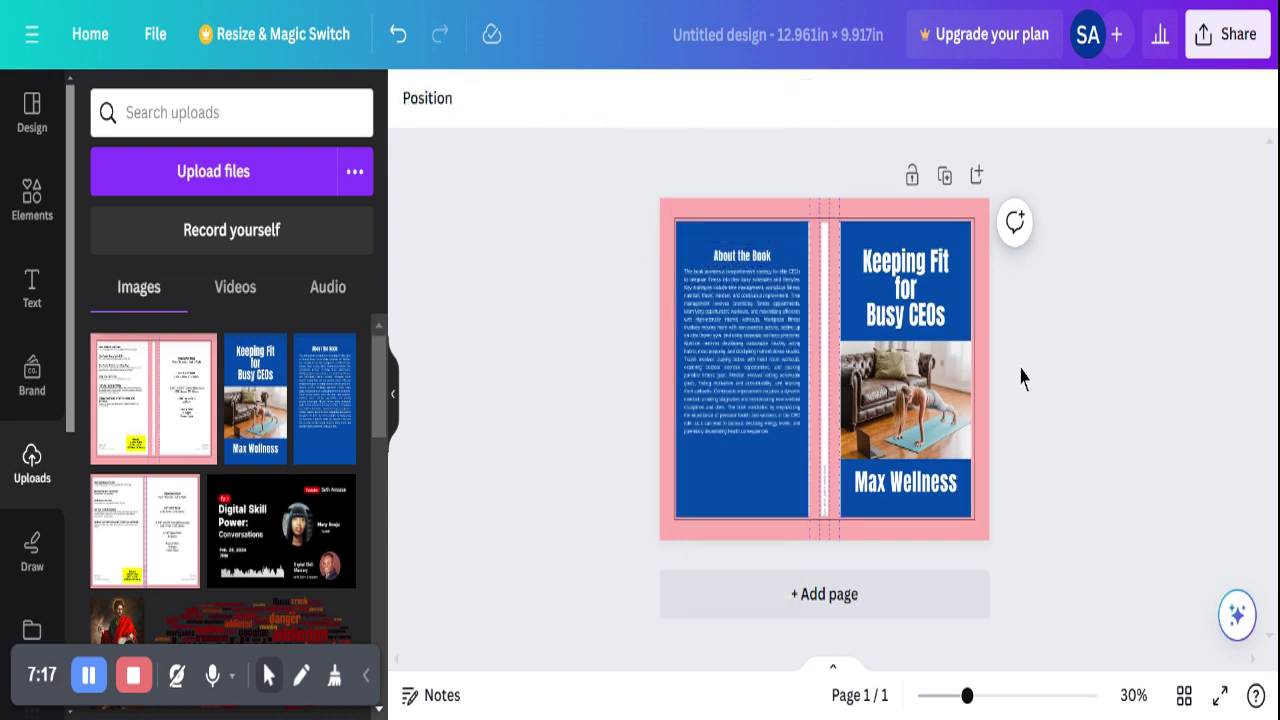
pyautogui.click(755, 420)
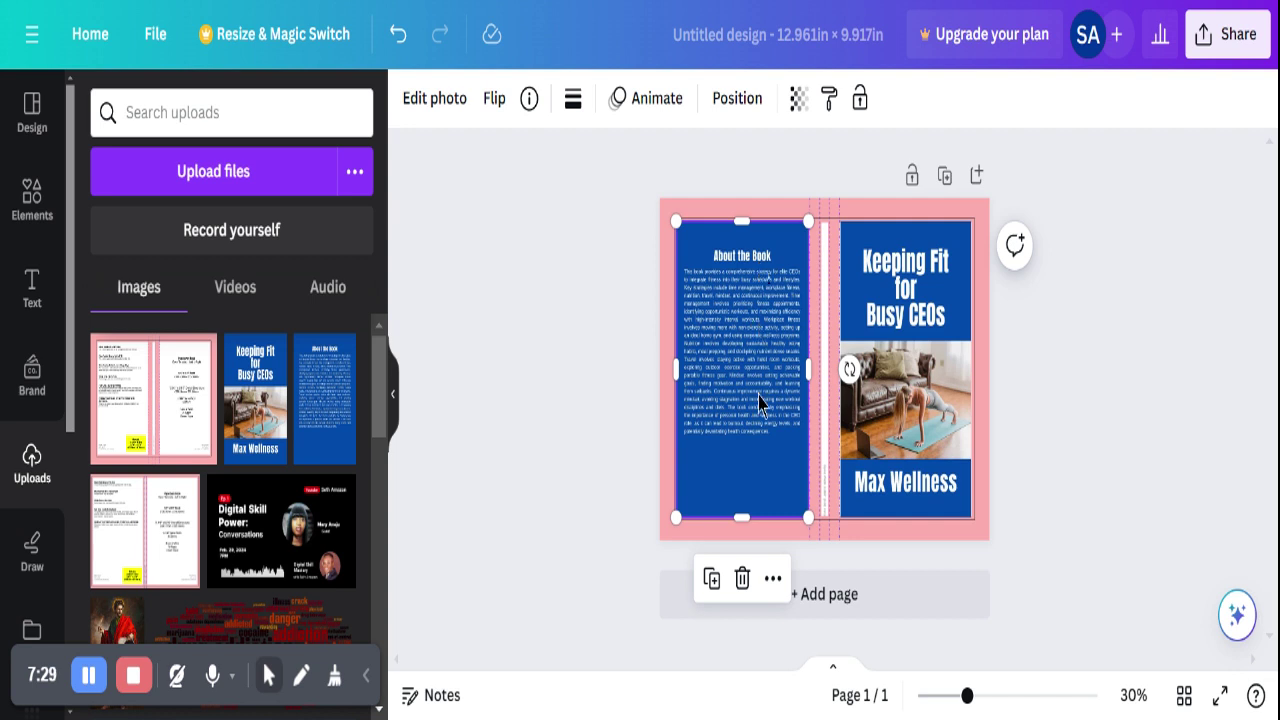
pyautogui.click(714, 580)
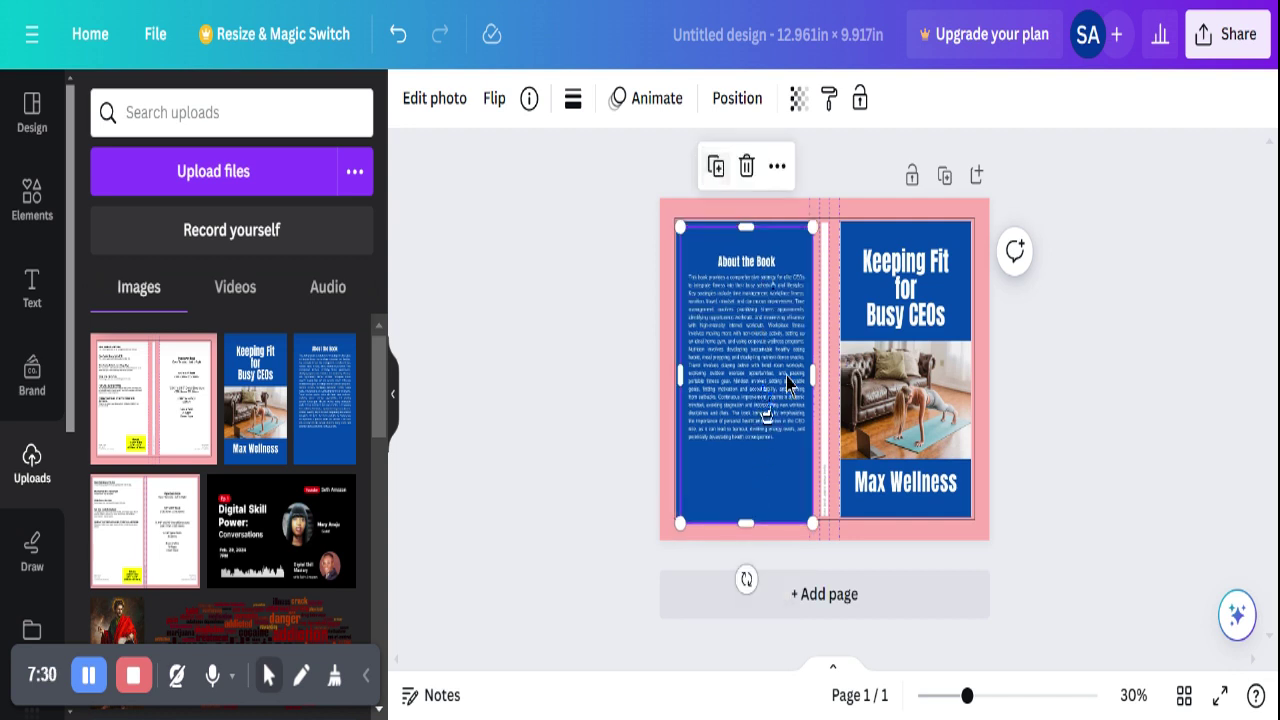
pyautogui.moveTo(766, 412); pyautogui.dragTo(838, 346)
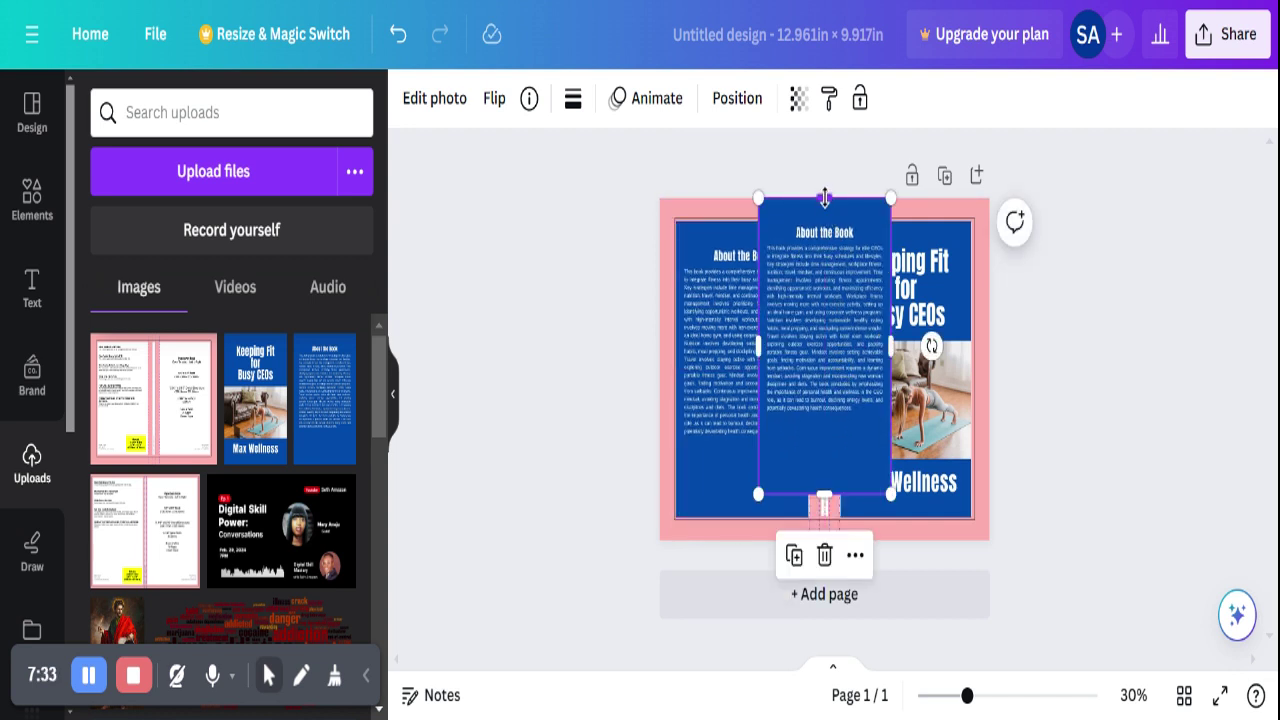
pyautogui.moveTo(825, 207); pyautogui.dragTo(826, 430)
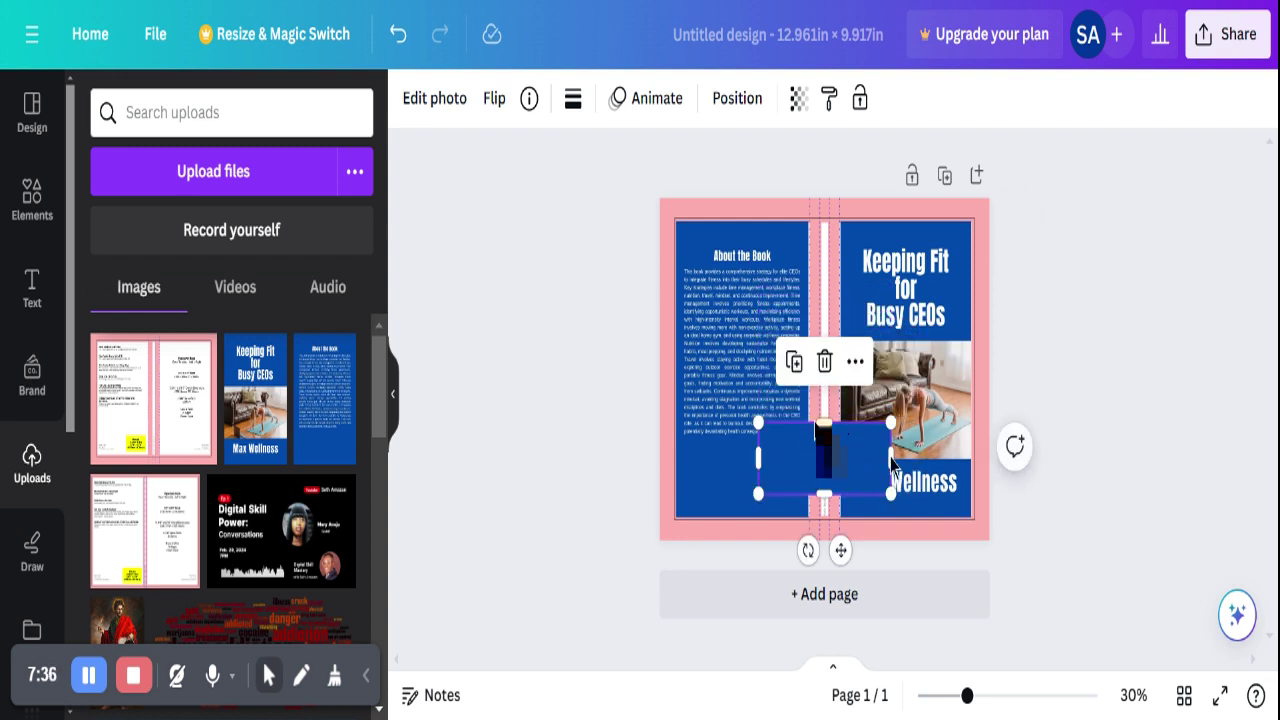
pyautogui.click(1060, 418)
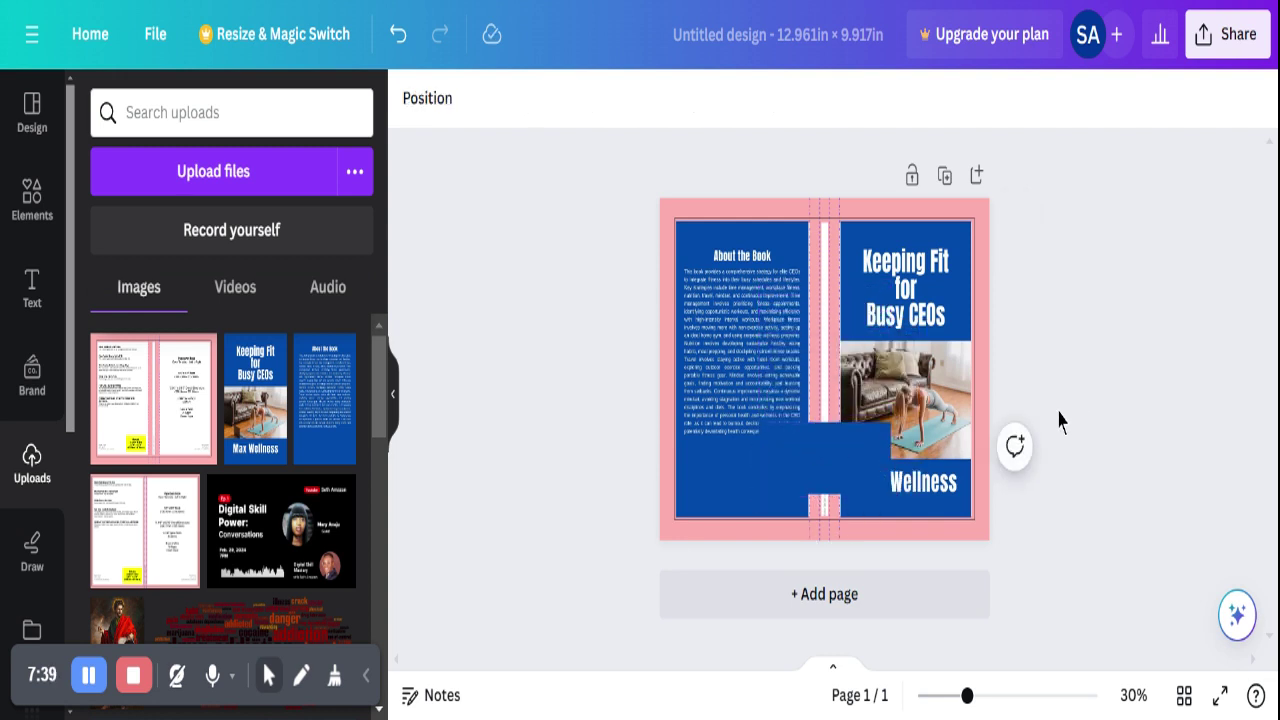
# Move and straighten the blue block, then enlarge it past all page edges, centred over the spread
pyautogui.moveTo(835, 460); pyautogui.dragTo(801, 346)
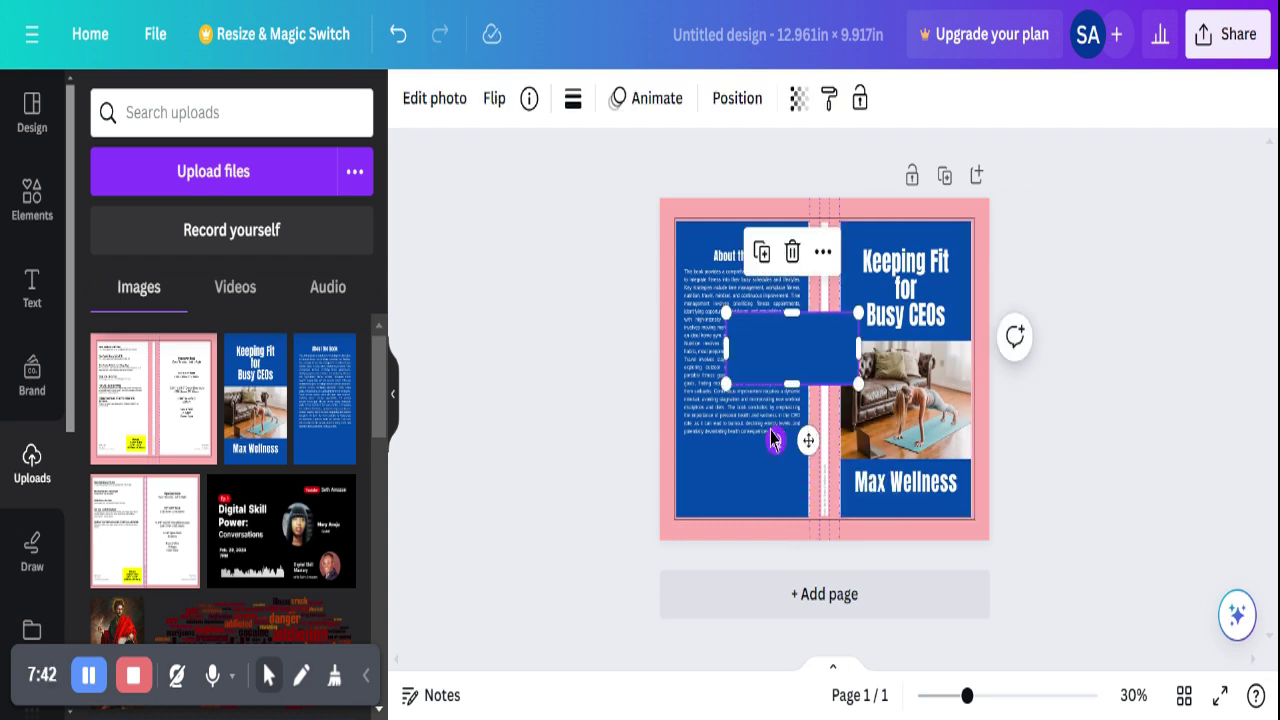
pyautogui.moveTo(771, 440); pyautogui.dragTo(762, 346)
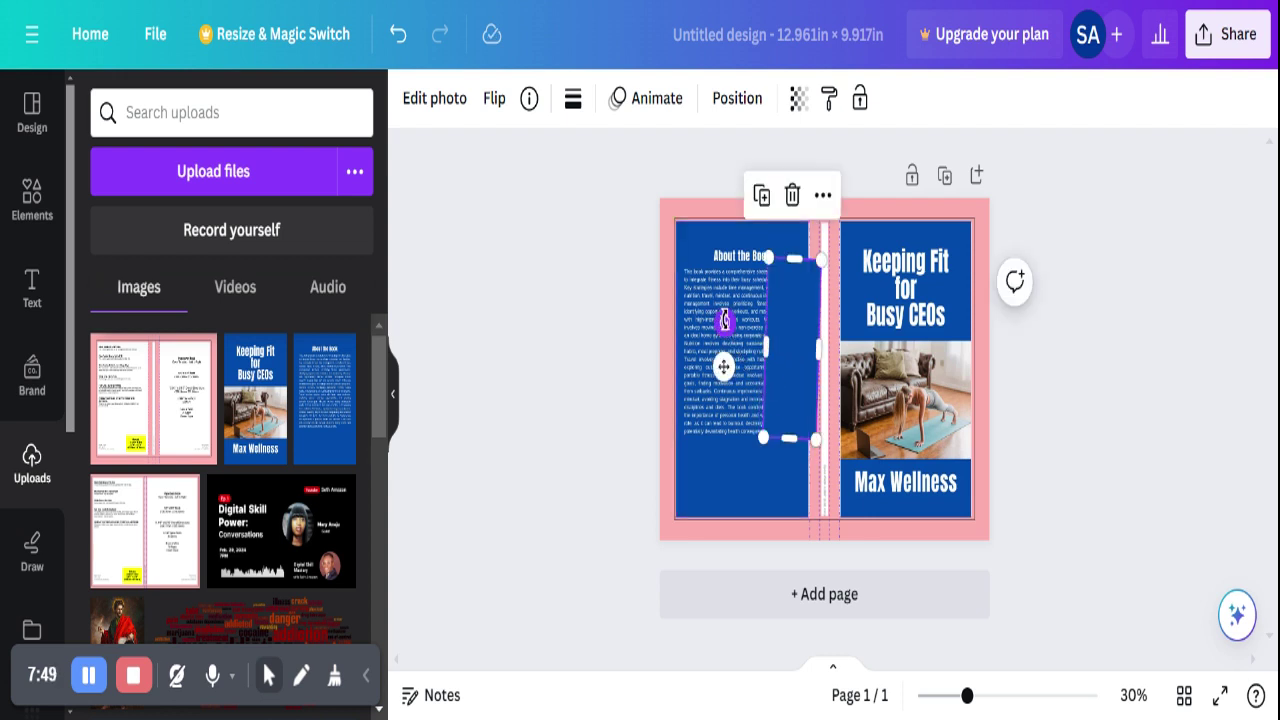
pyautogui.moveTo(724, 322); pyautogui.dragTo(660, 347)
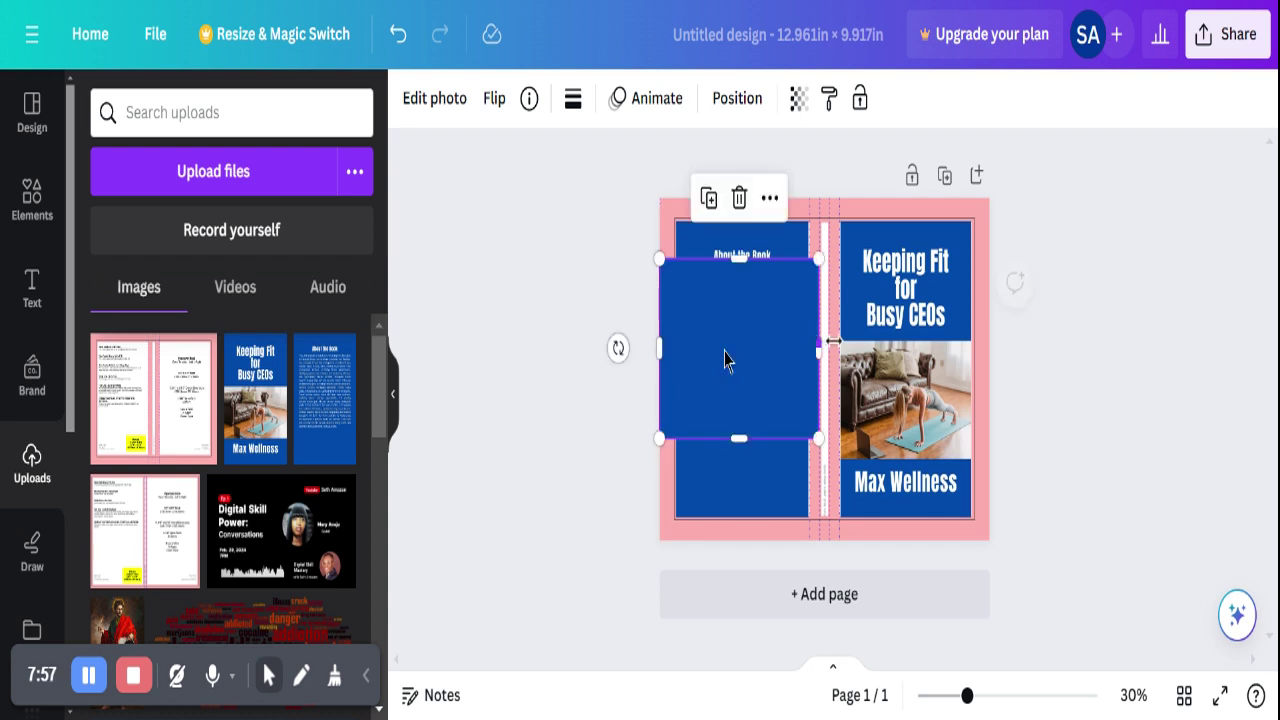
pyautogui.moveTo(820, 347); pyautogui.dragTo(932, 377)
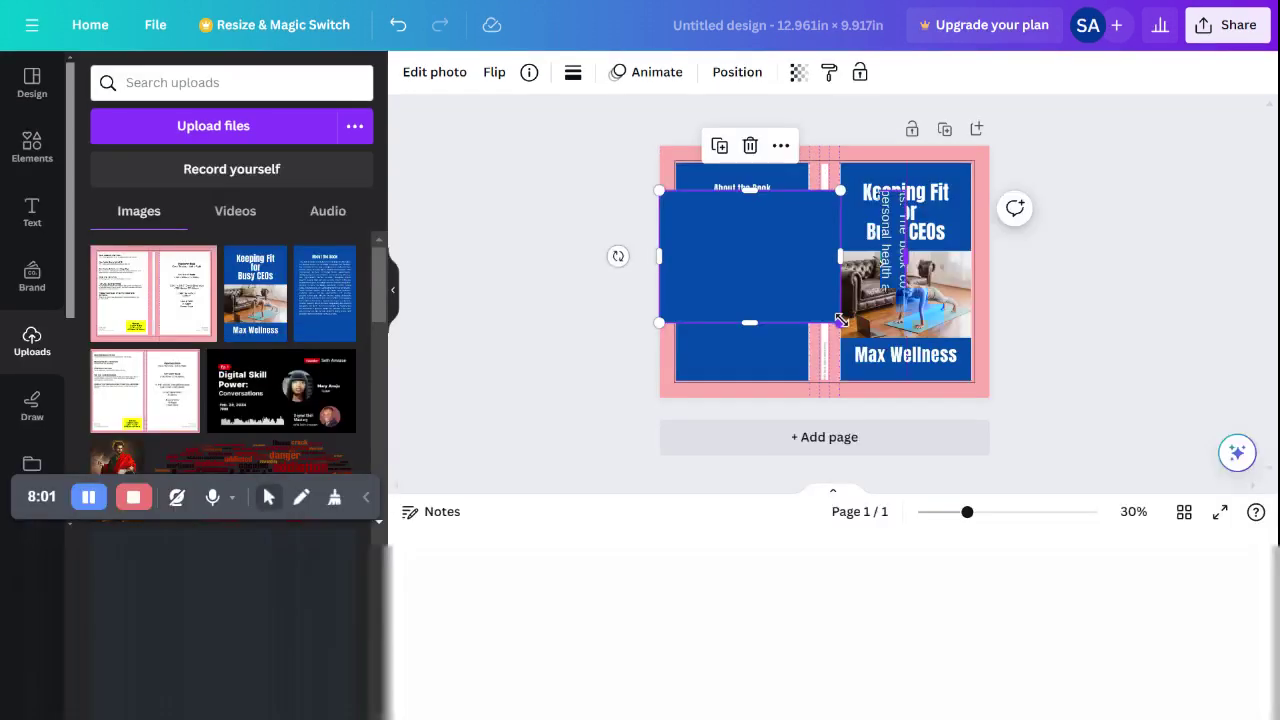
pyautogui.moveTo(820, 323); pyautogui.dragTo(992, 330)
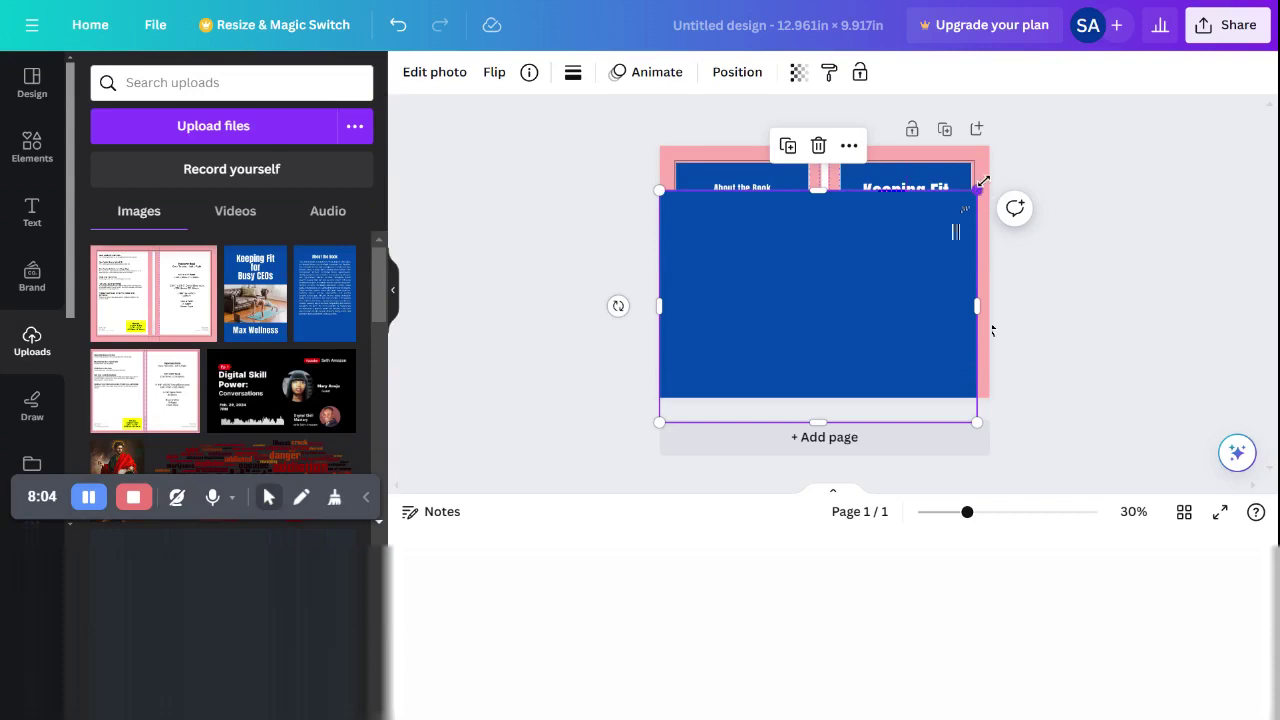
pyautogui.moveTo(983, 181); pyautogui.dragTo(1042, 121)
pyautogui.moveTo(923, 277); pyautogui.dragTo(909, 264)
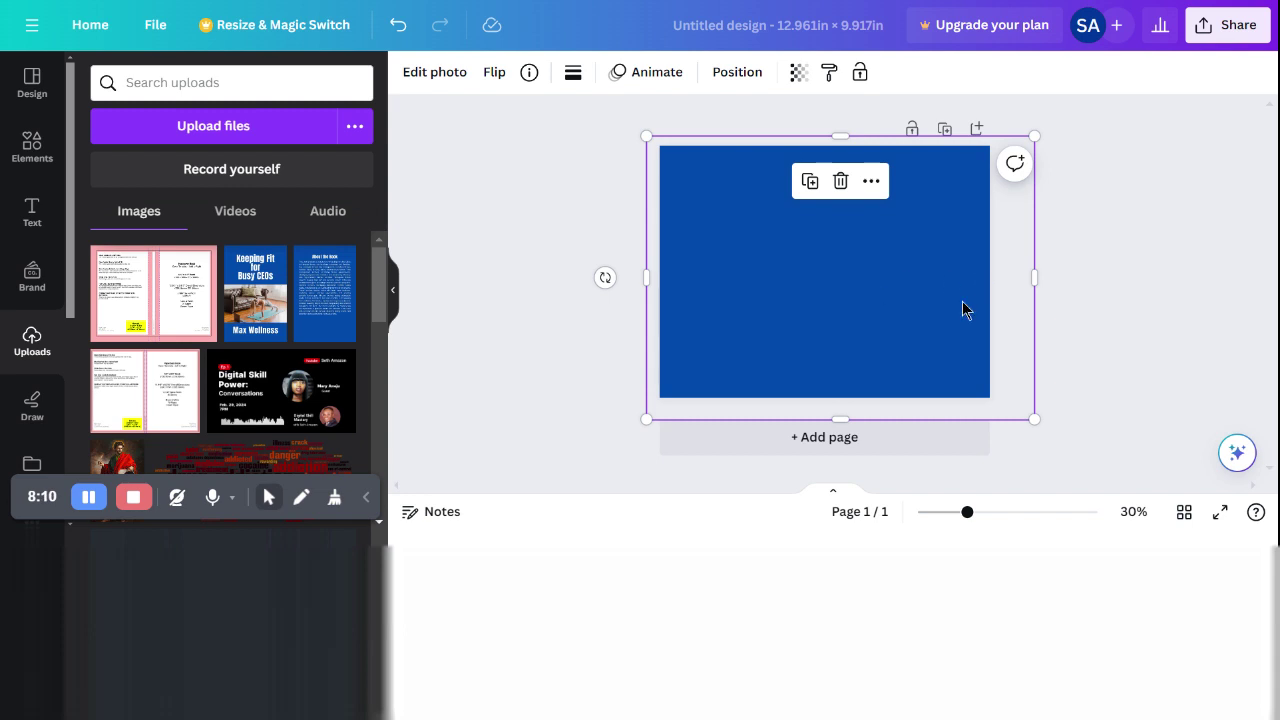
# Send the blue rectangle to the back layer and deselect it to reveal both cover panels
pyautogui.rightClick(838, 274)
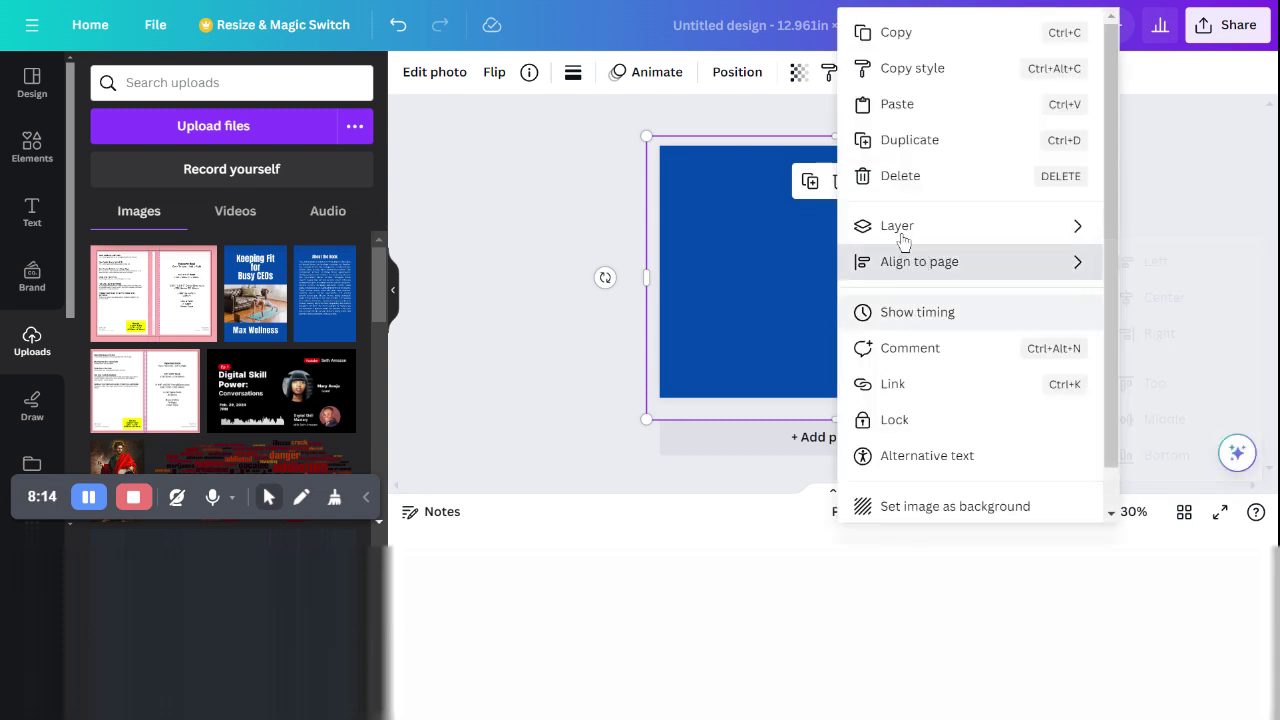
pyautogui.moveTo(948, 234)
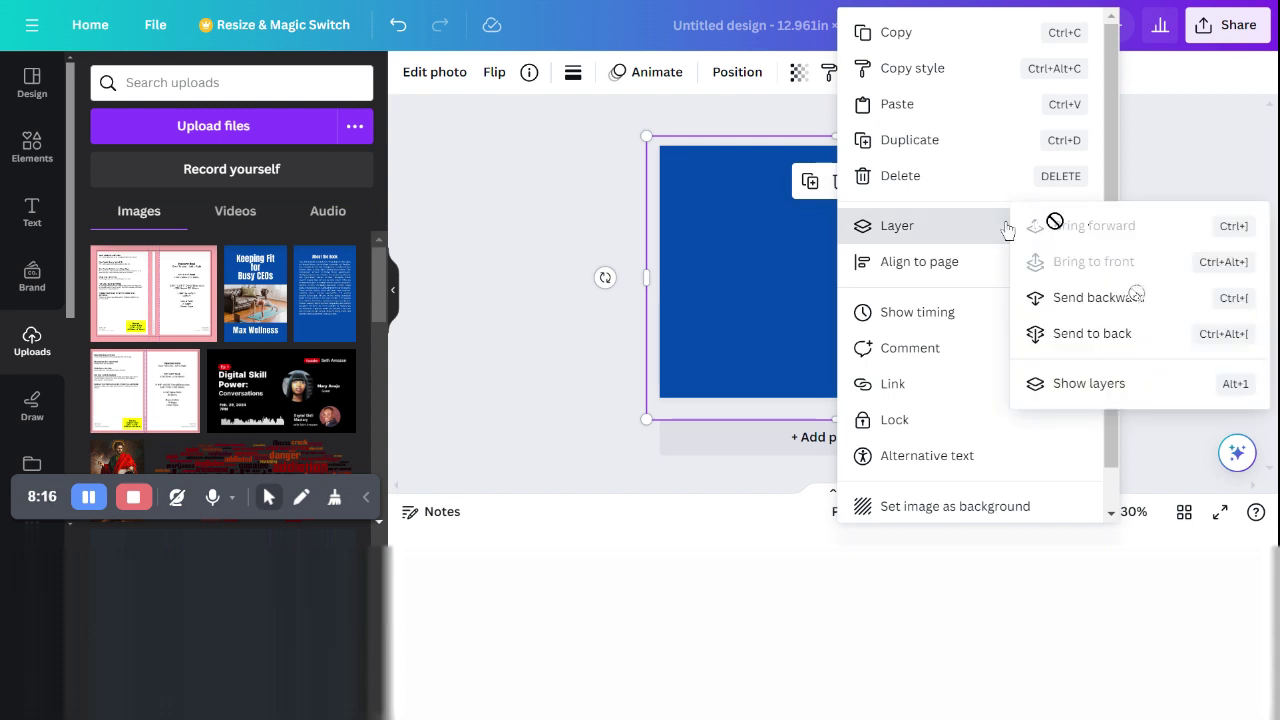
pyautogui.click(1120, 340)
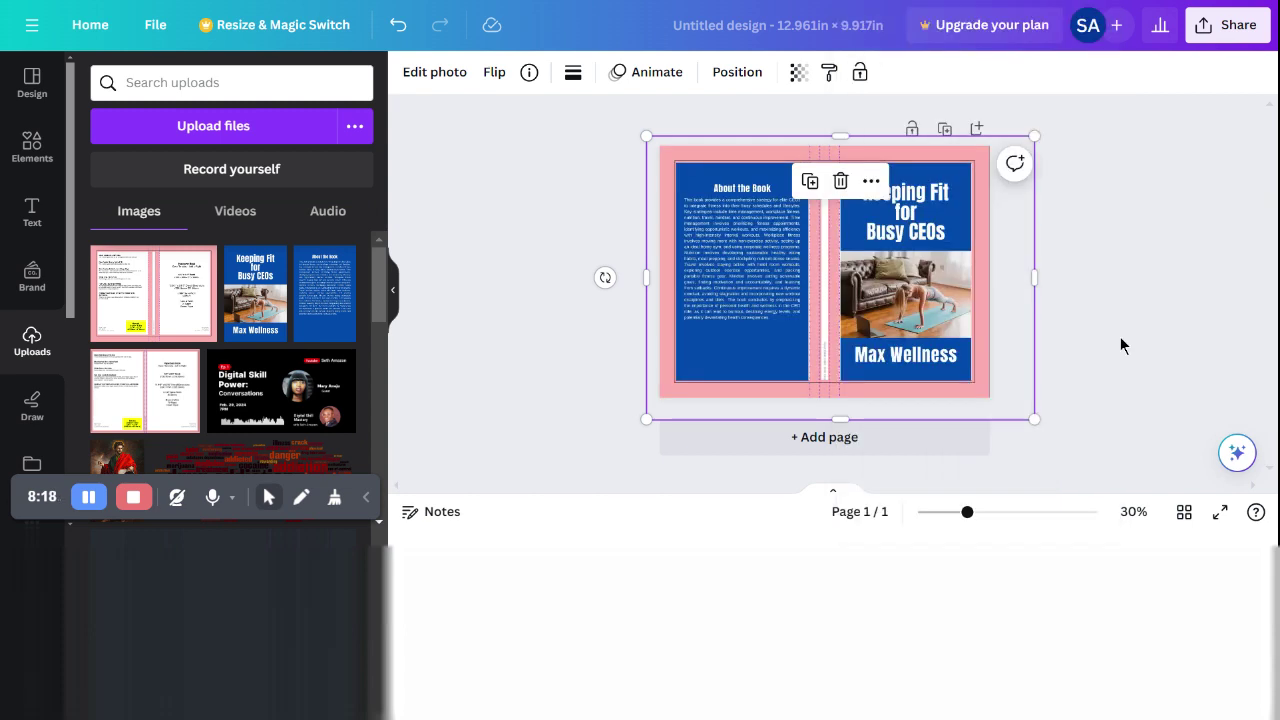
pyautogui.click(1108, 308)
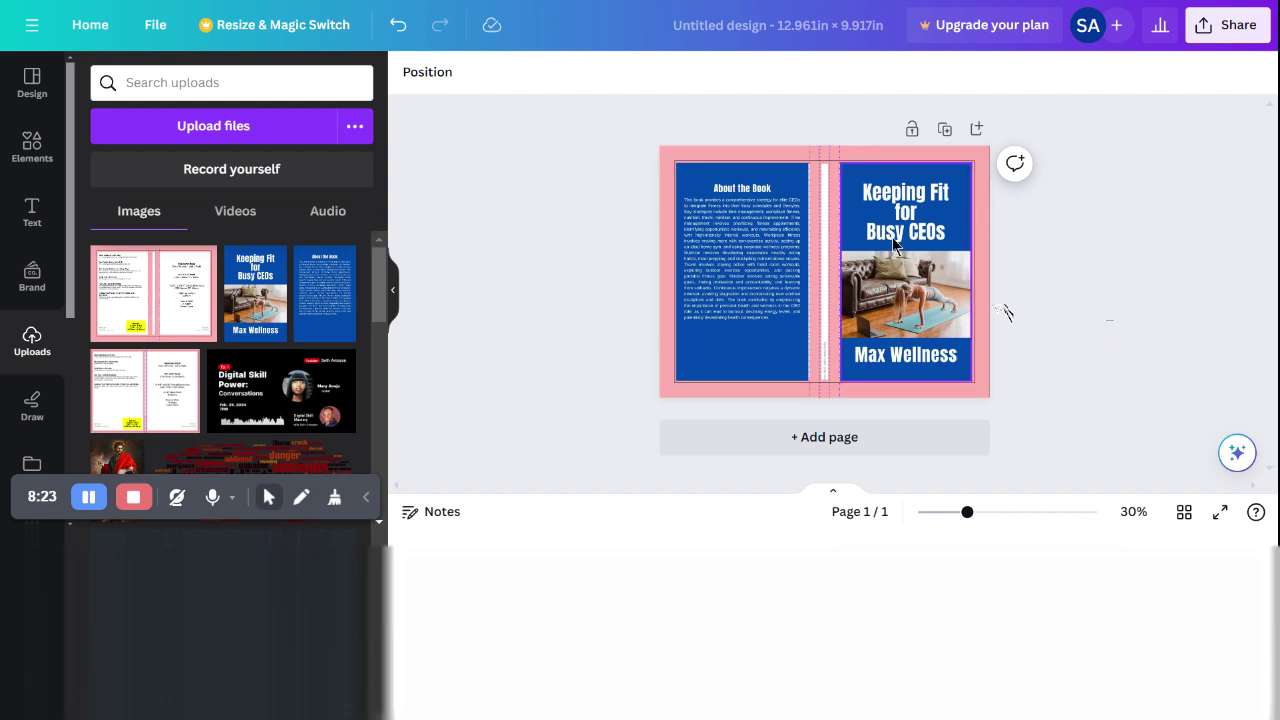
# Select the pink template cover image and delete it
pyautogui.click(826, 156)
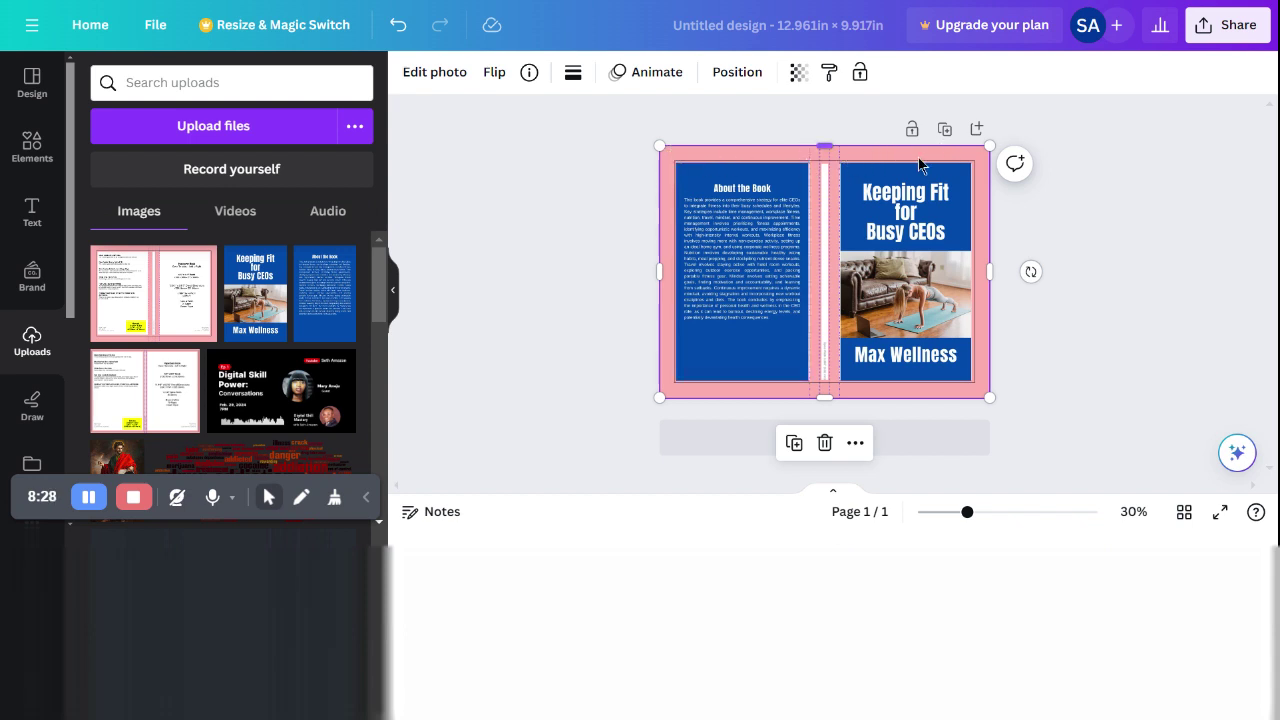
pyautogui.click(824, 443)
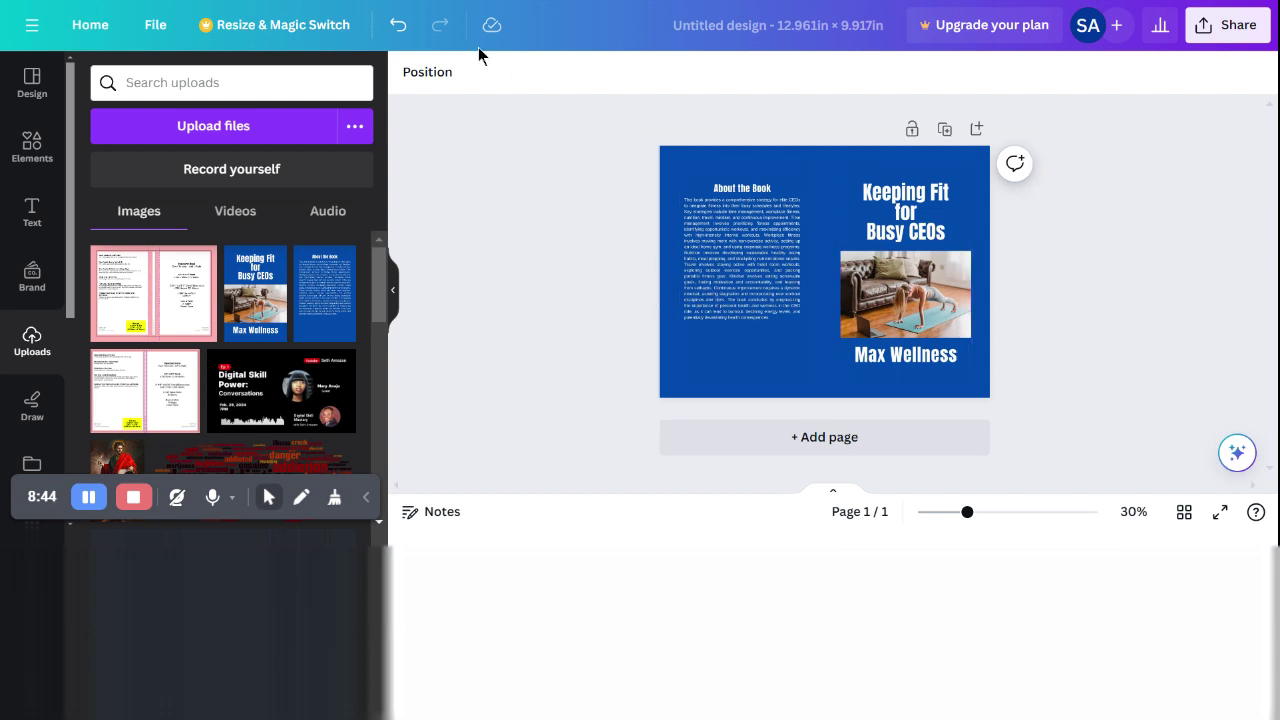
# Undo the template image deletion and zoom in on the spine area
pyautogui.click(398, 32)
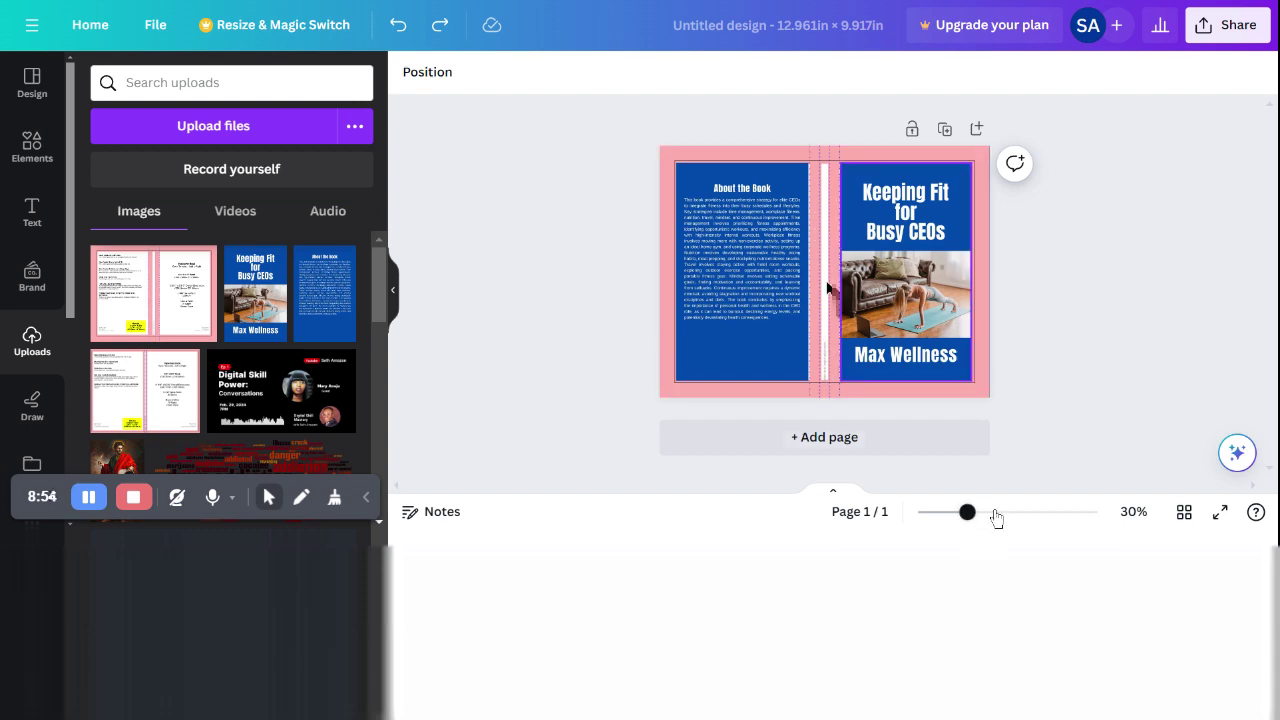
pyautogui.moveTo(967, 511); pyautogui.dragTo(1030, 511)
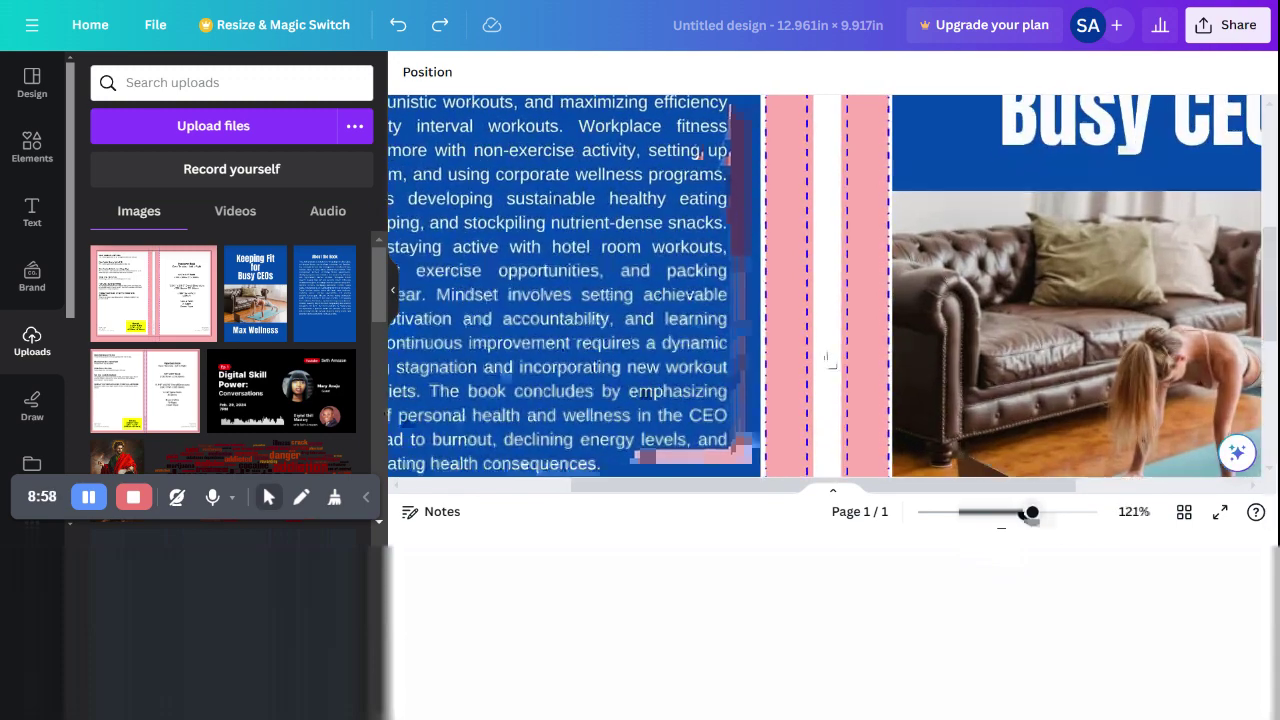
pyautogui.scroll(-4, 830, 357)
pyautogui.scroll(5, 830, 255)
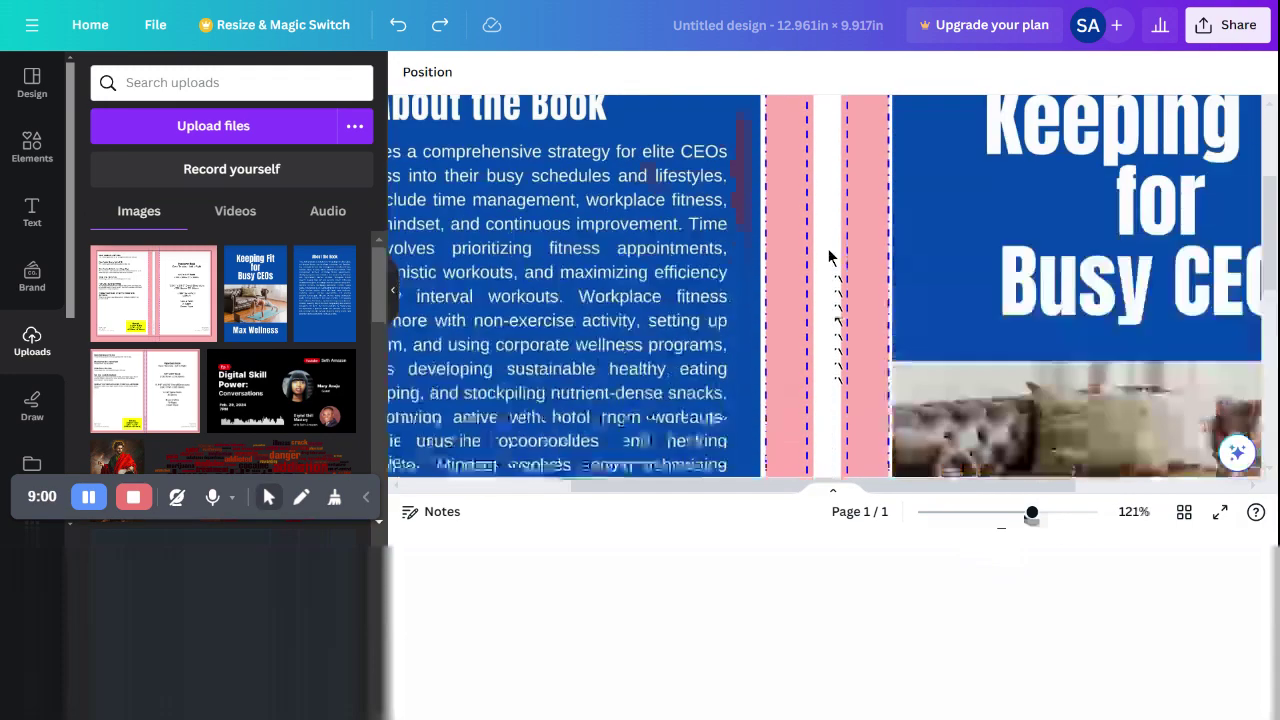
# Select the back-cover text panel and drag its edge handle to resize it
pyautogui.click(752, 357)
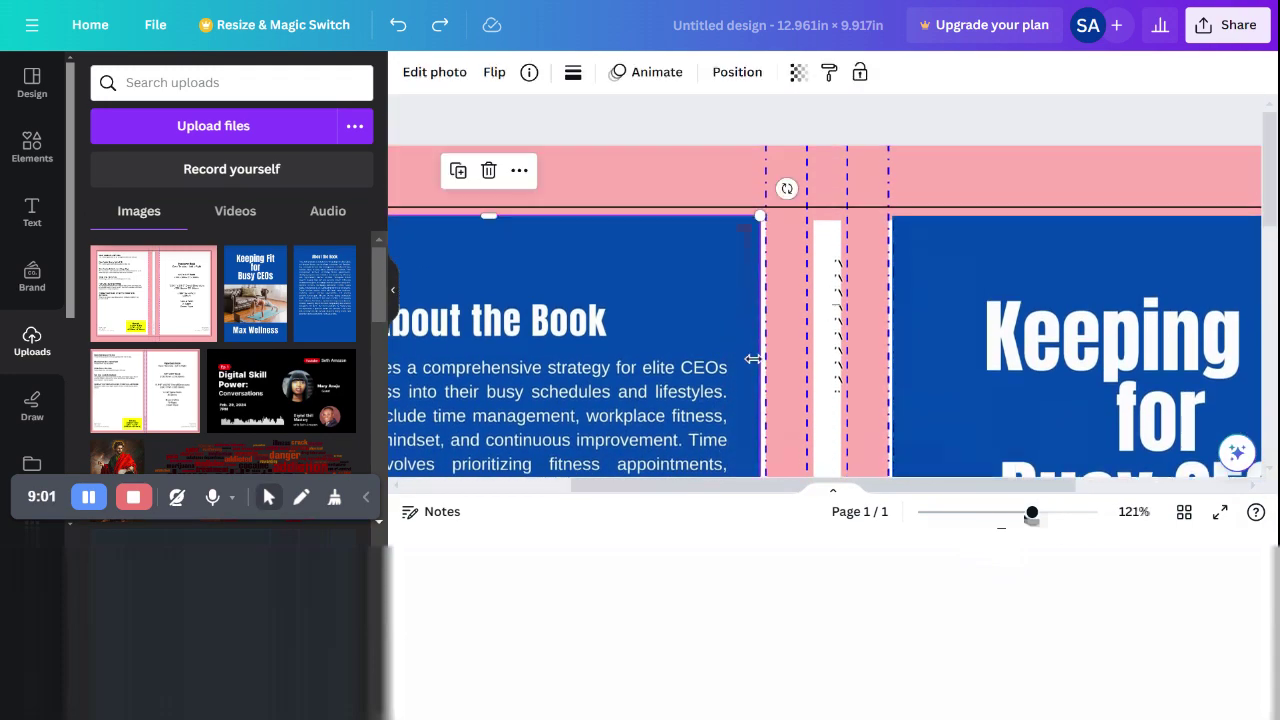
pyautogui.scroll(-2, 754, 363)
pyautogui.moveTo(760, 378); pyautogui.dragTo(763, 377)
pyautogui.scroll(-2, 932, 385)
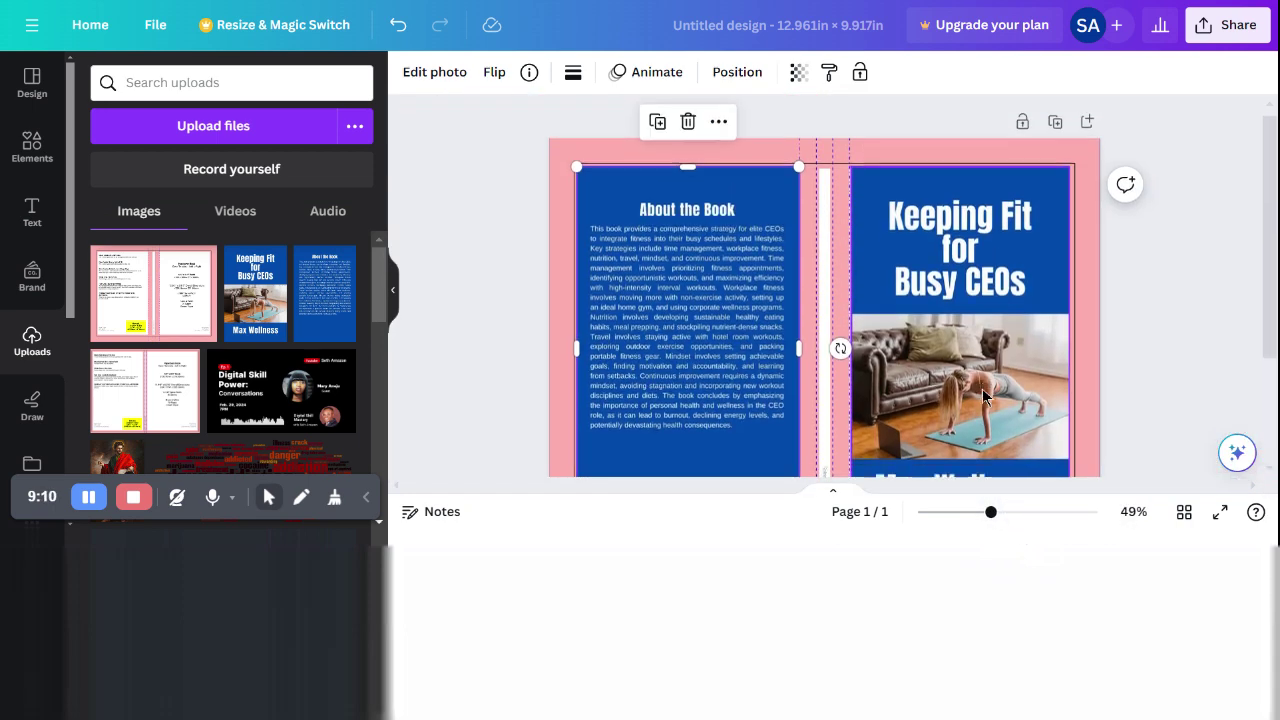
pyautogui.scroll(-3, 789, 337)
pyautogui.scroll(3, 715, 263)
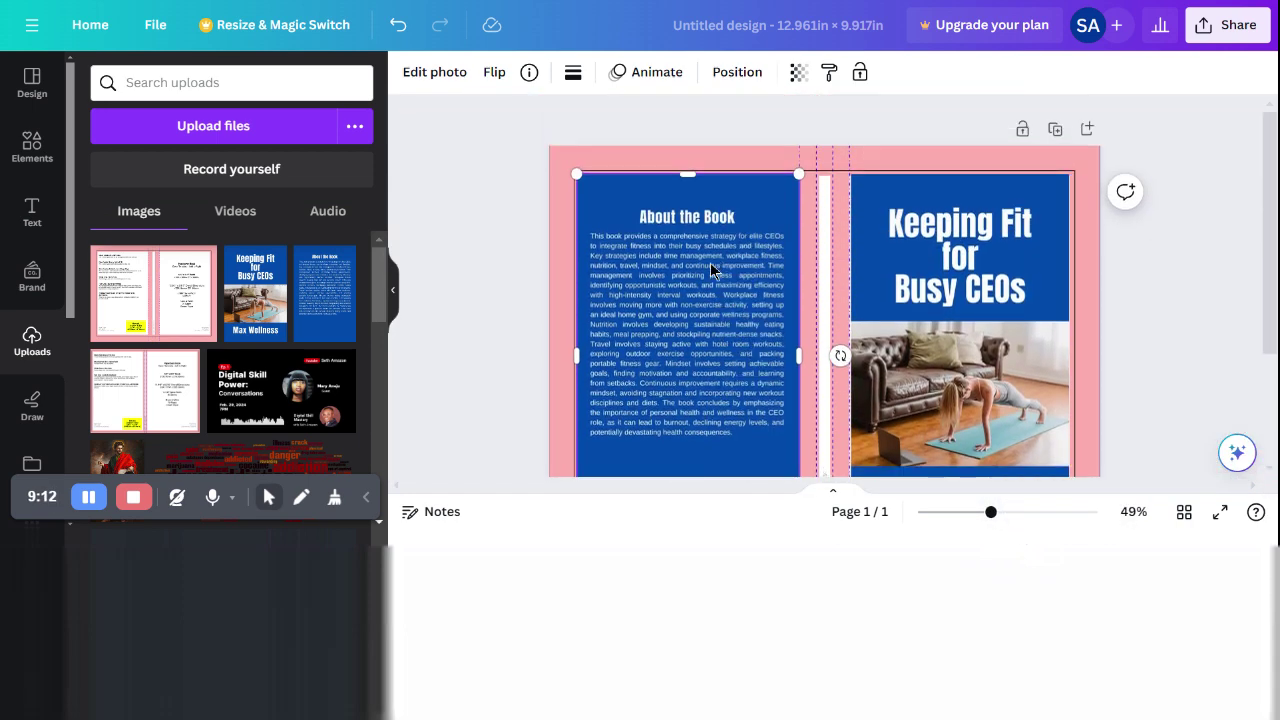
pyautogui.scroll(-2, 707, 230)
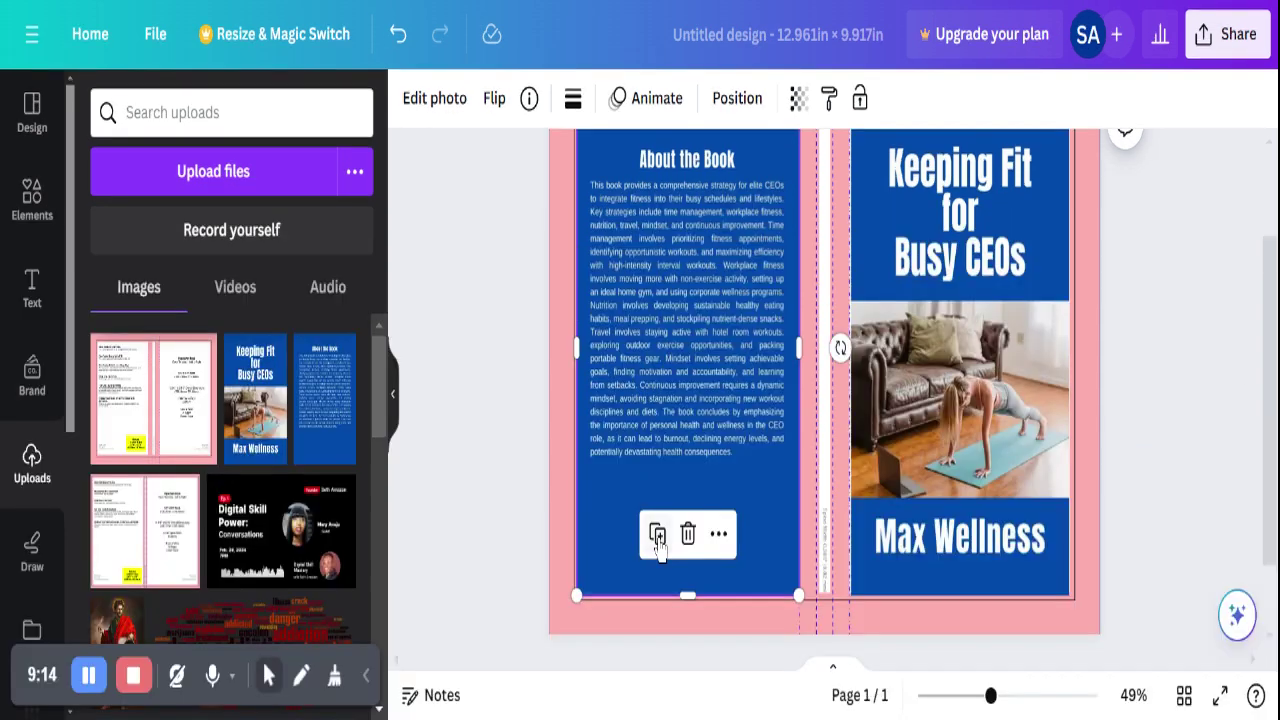
# Nudge the back-cover text box and narrow it from its left edge
pyautogui.moveTo(760, 311); pyautogui.dragTo(767, 318)
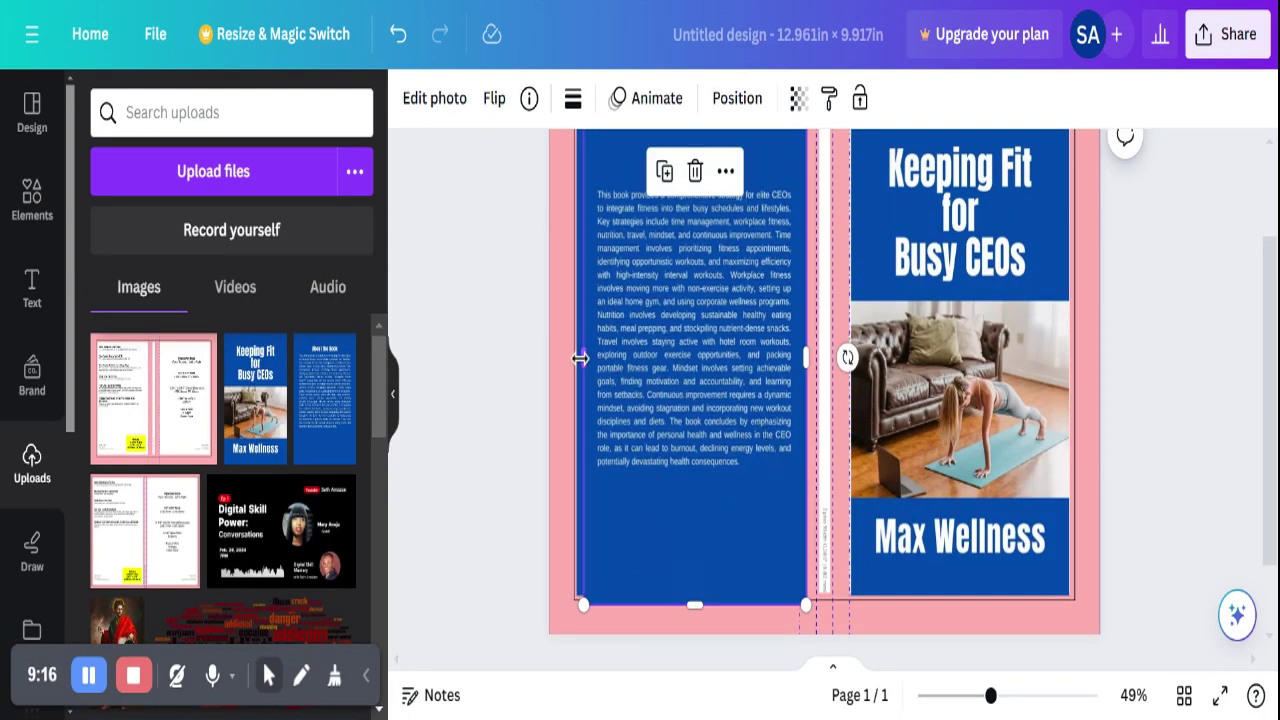
pyautogui.moveTo(584, 357); pyautogui.dragTo(788, 364)
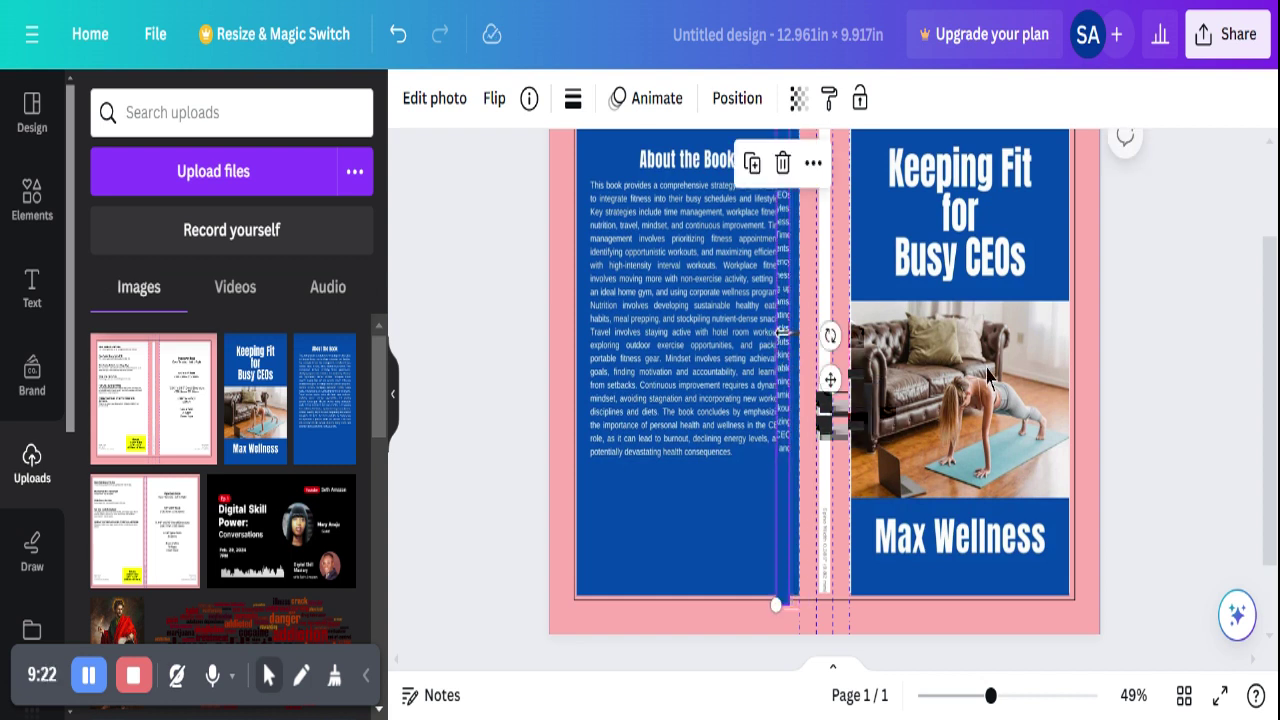
pyautogui.click(1075, 365)
pyautogui.scroll(3, 1095, 400)
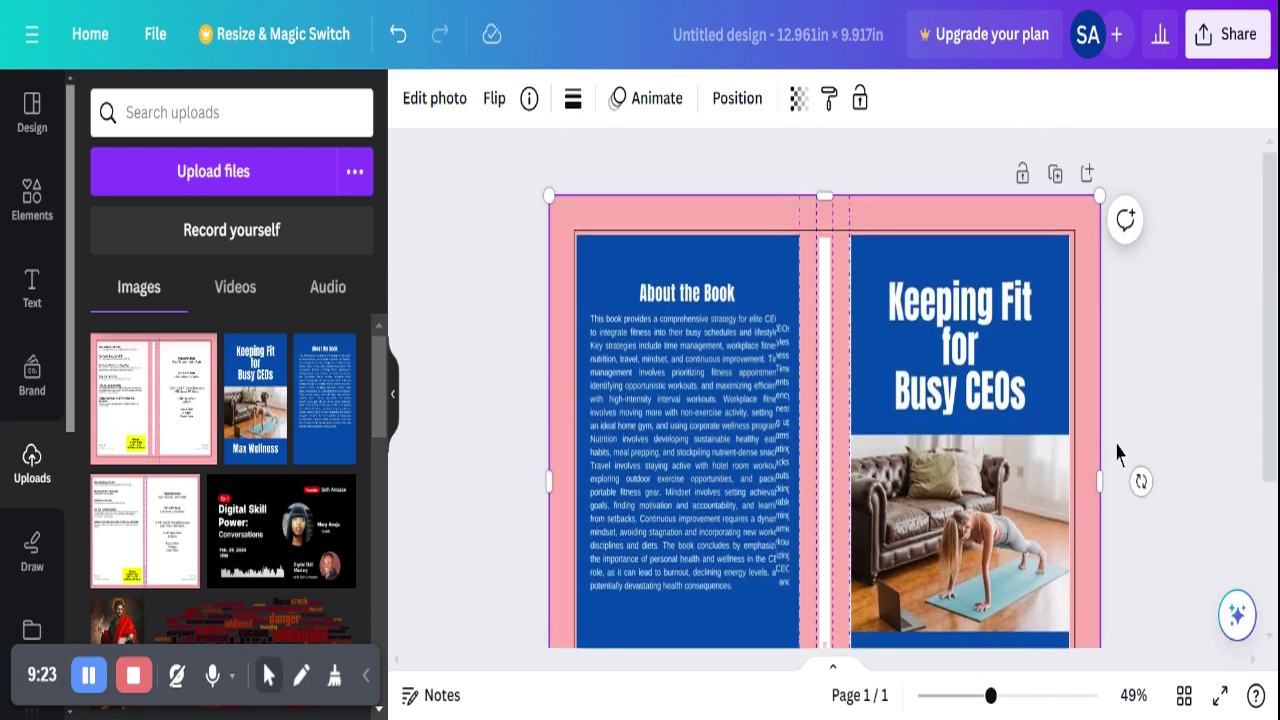
# Move the narrow text strip off the main column, then deselect it
pyautogui.click(790, 430)
pyautogui.moveTo(795, 432); pyautogui.dragTo(819, 413)
pyautogui.scroll(-5, 886, 486)
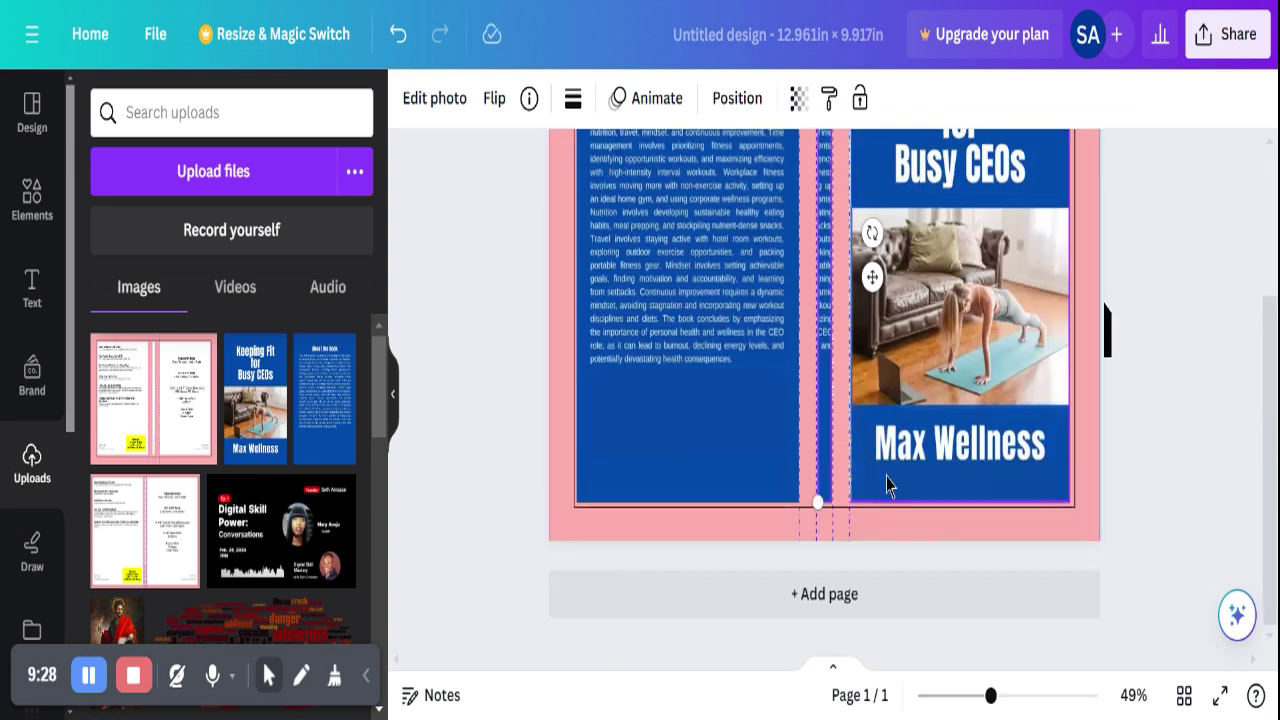
pyautogui.click(1142, 367)
pyautogui.scroll(5, 893, 432)
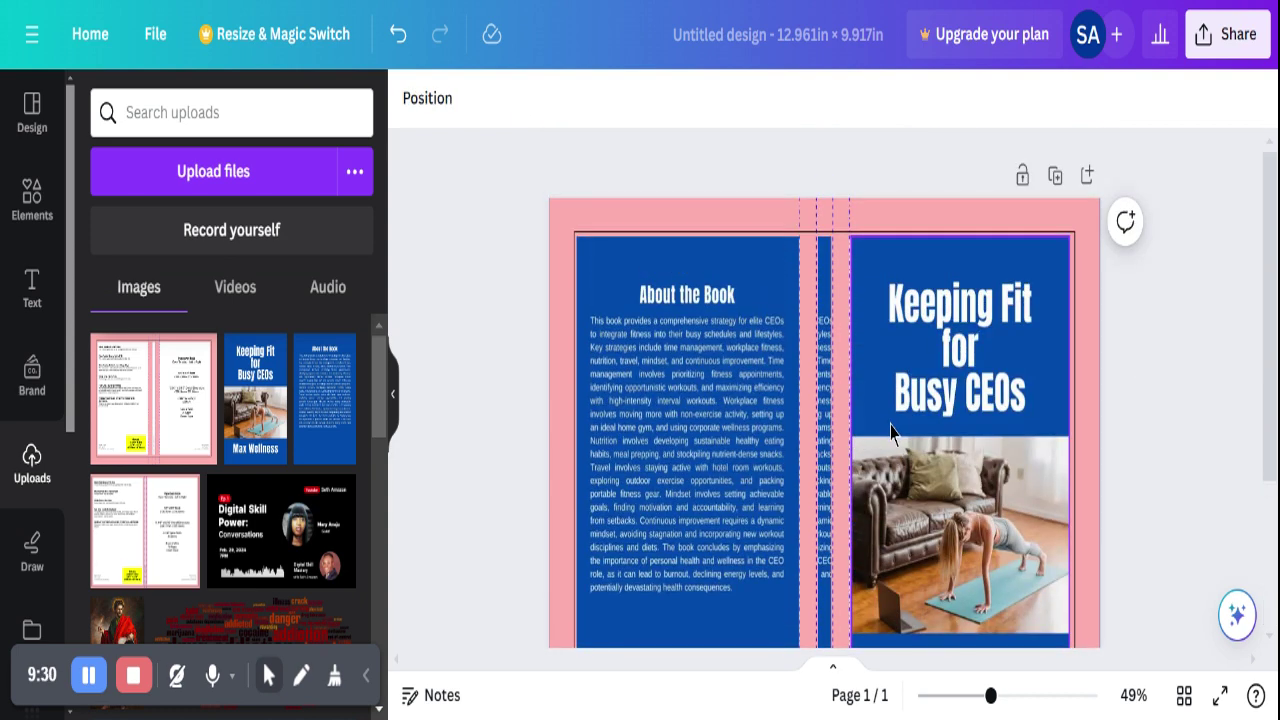
pyautogui.scroll(-3, 840, 420)
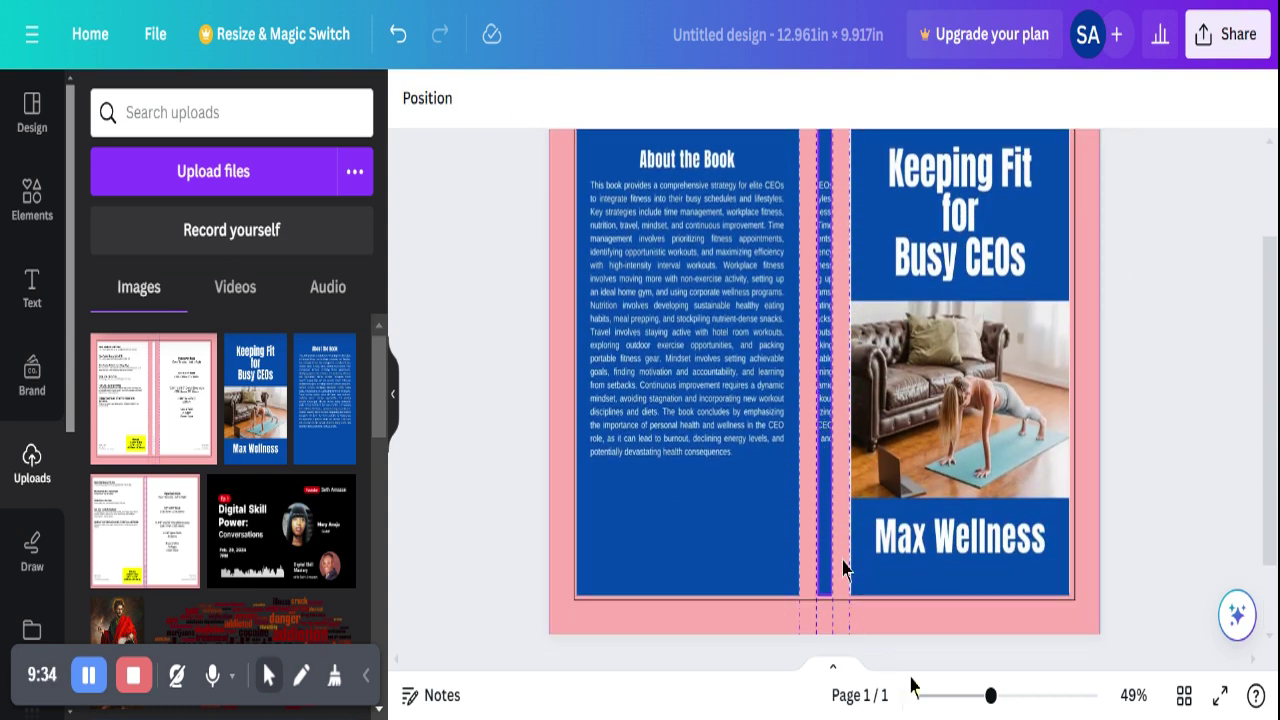
pyautogui.scroll(5, 843, 567)
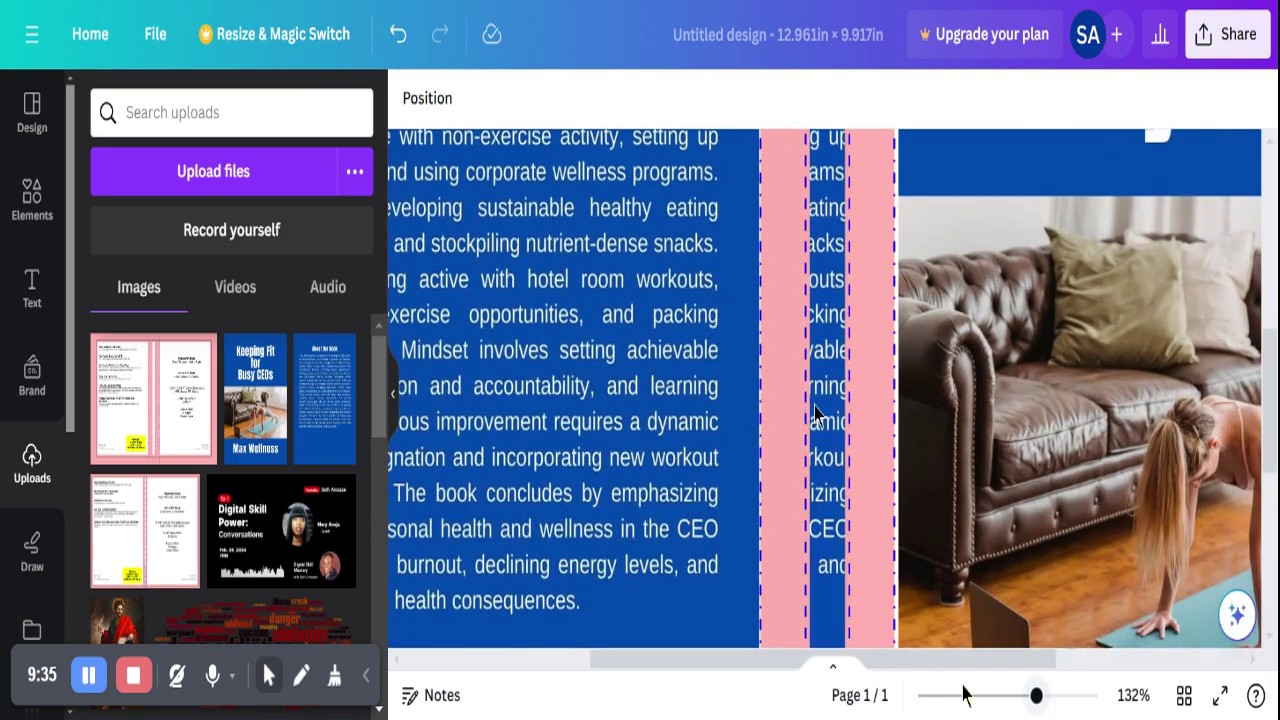
# Narrow the spine image strip from its left side, then zoom the view out to 103%
pyautogui.click(815, 413)
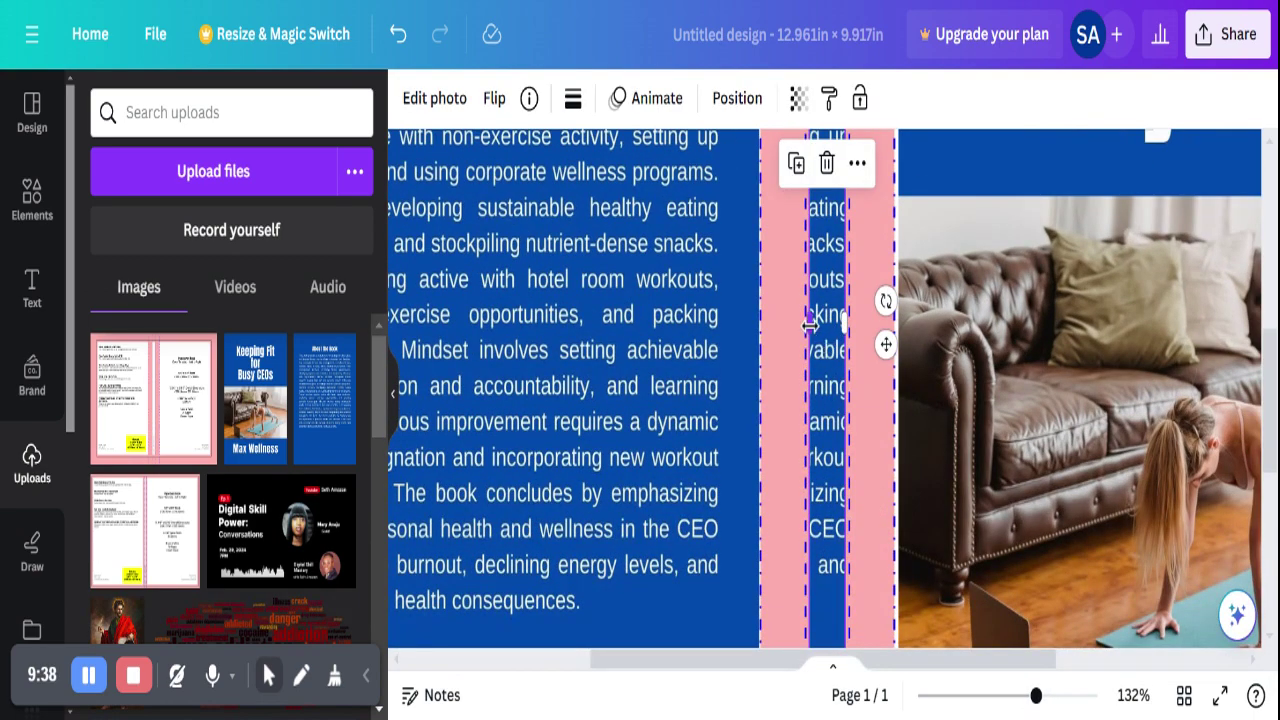
pyautogui.moveTo(809, 322); pyautogui.dragTo(842, 331)
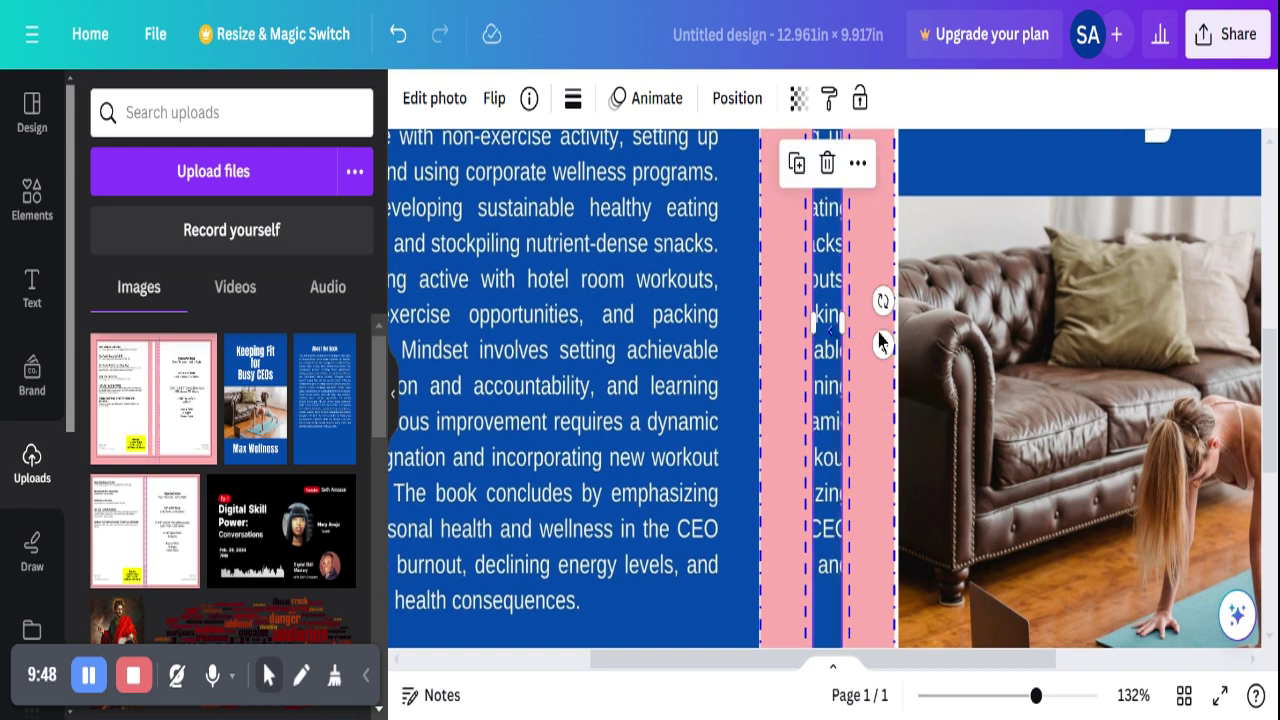
pyautogui.scroll(4, 845, 390)
pyautogui.scroll(2, 840, 375)
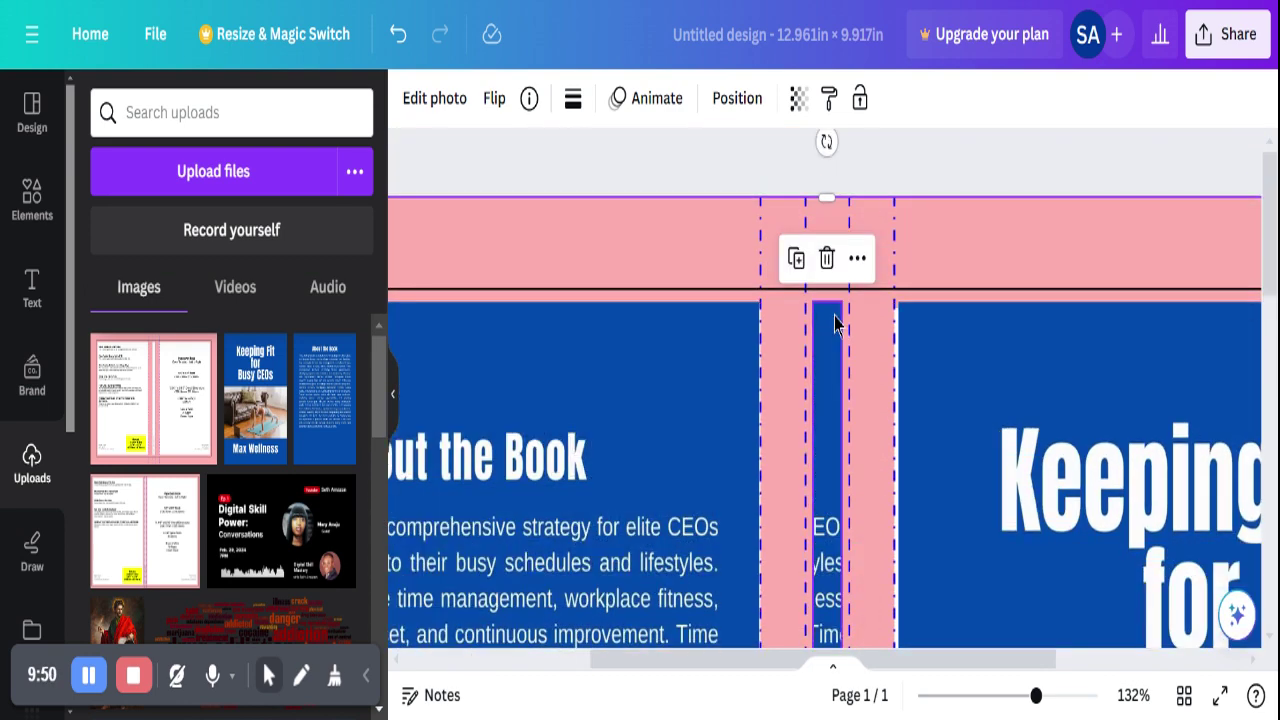
pyautogui.scroll(-7, 840, 362)
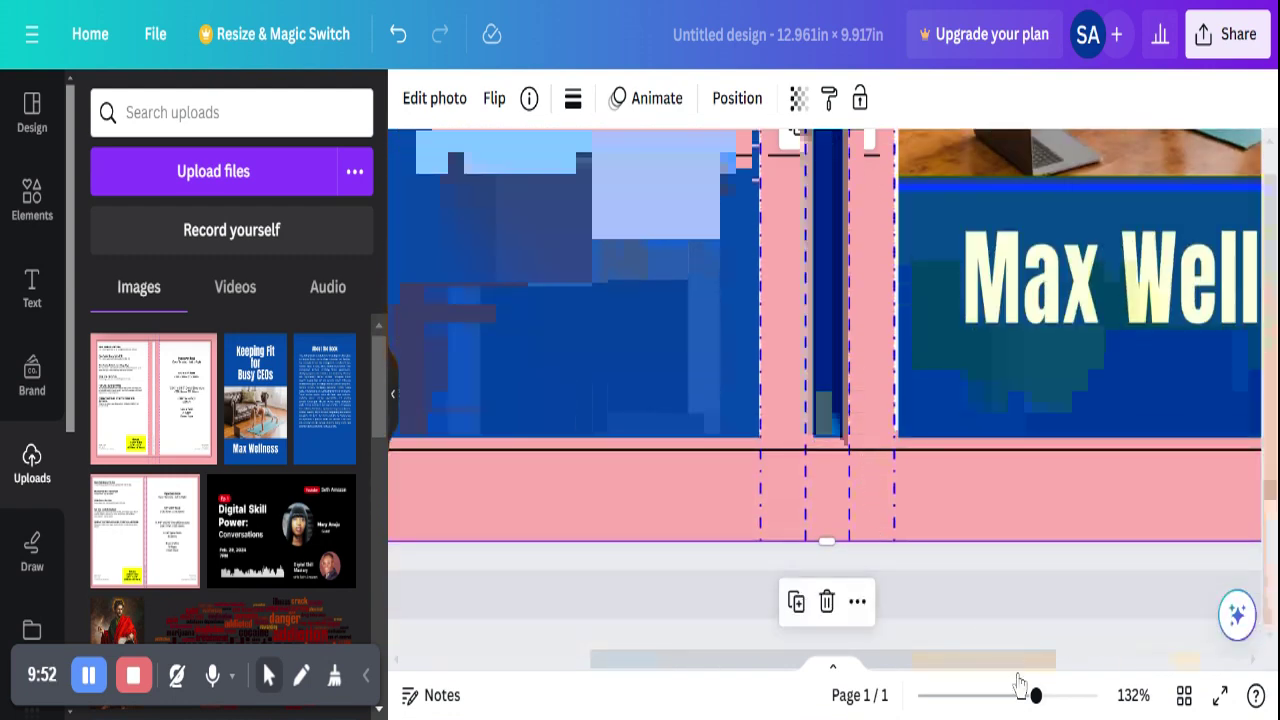
pyautogui.moveTo(1035, 695); pyautogui.dragTo(1026, 697)
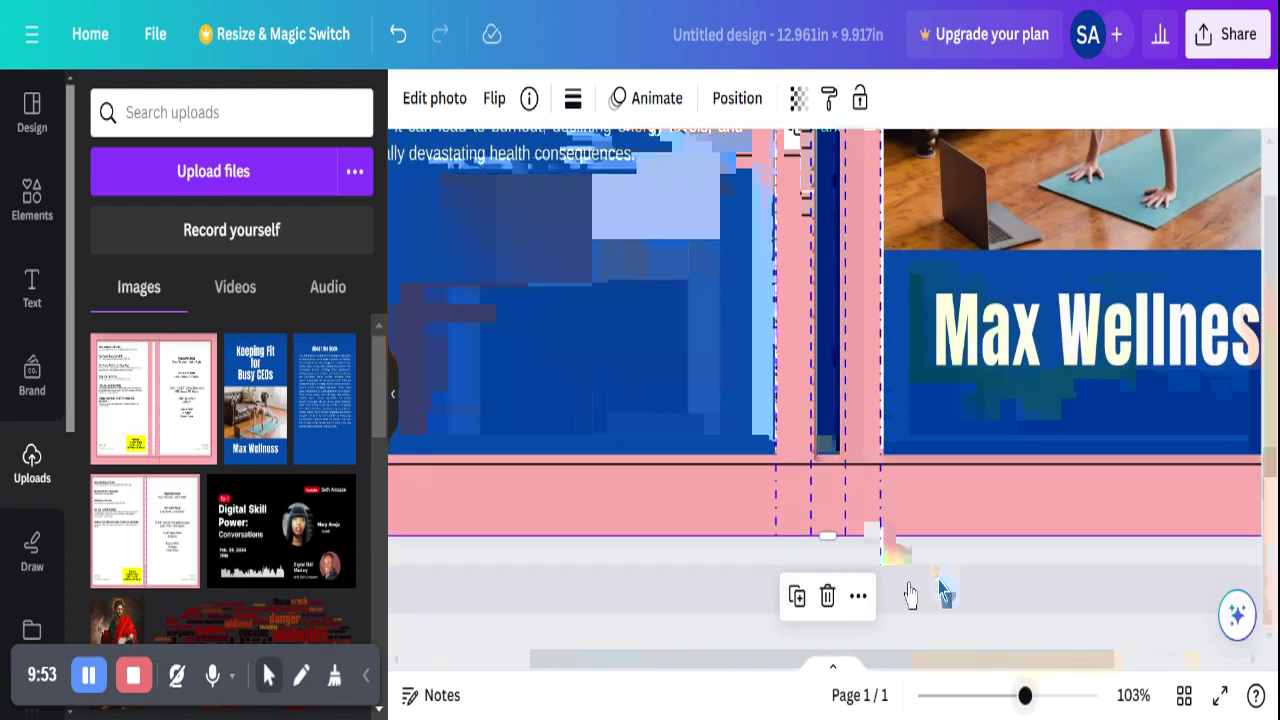
pyautogui.scroll(4, 909, 594)
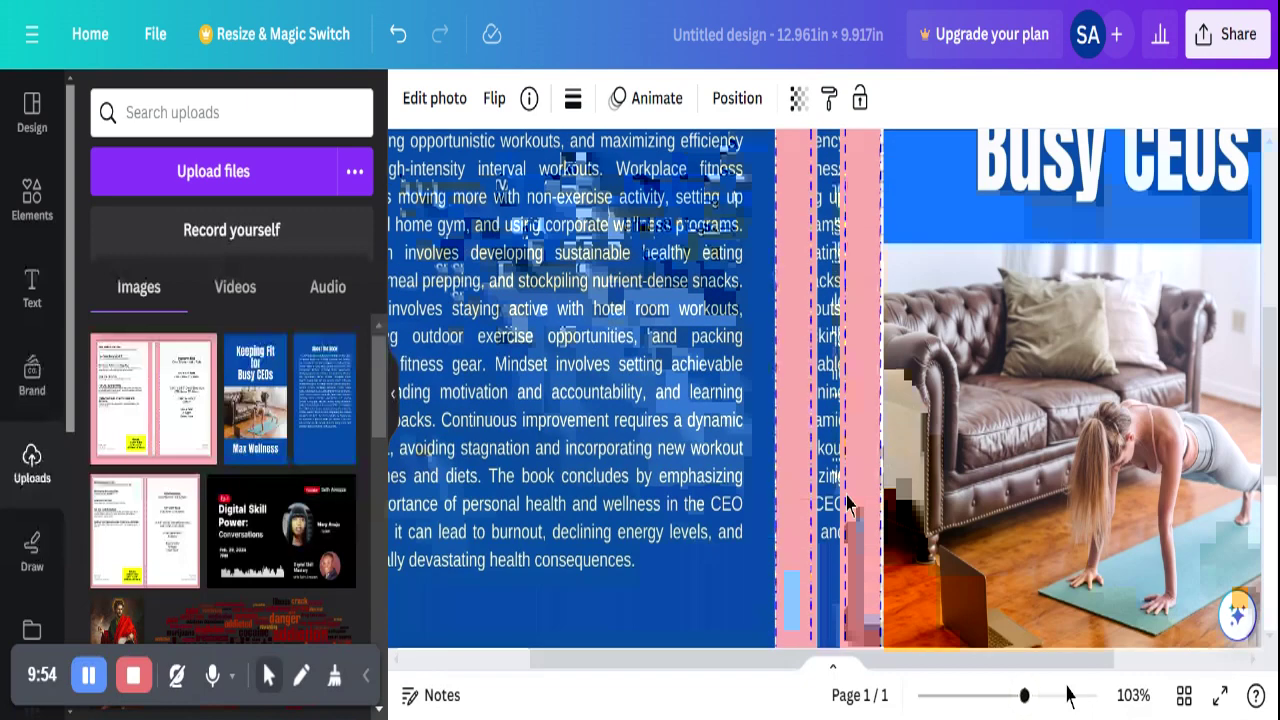
# Zoom out and delete the narrow blue spine strip
pyautogui.hotkey('ctrl', '-')
pyautogui.scroll(3, 803, 378)
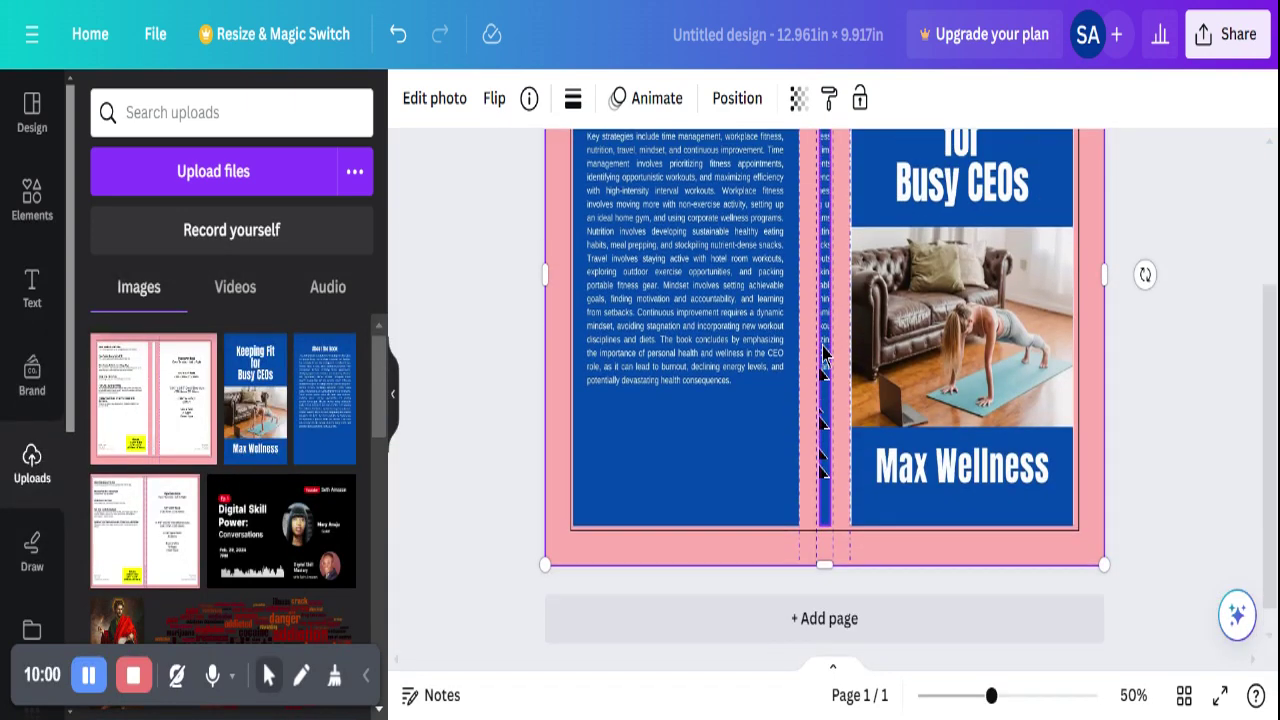
pyautogui.click(830, 345)
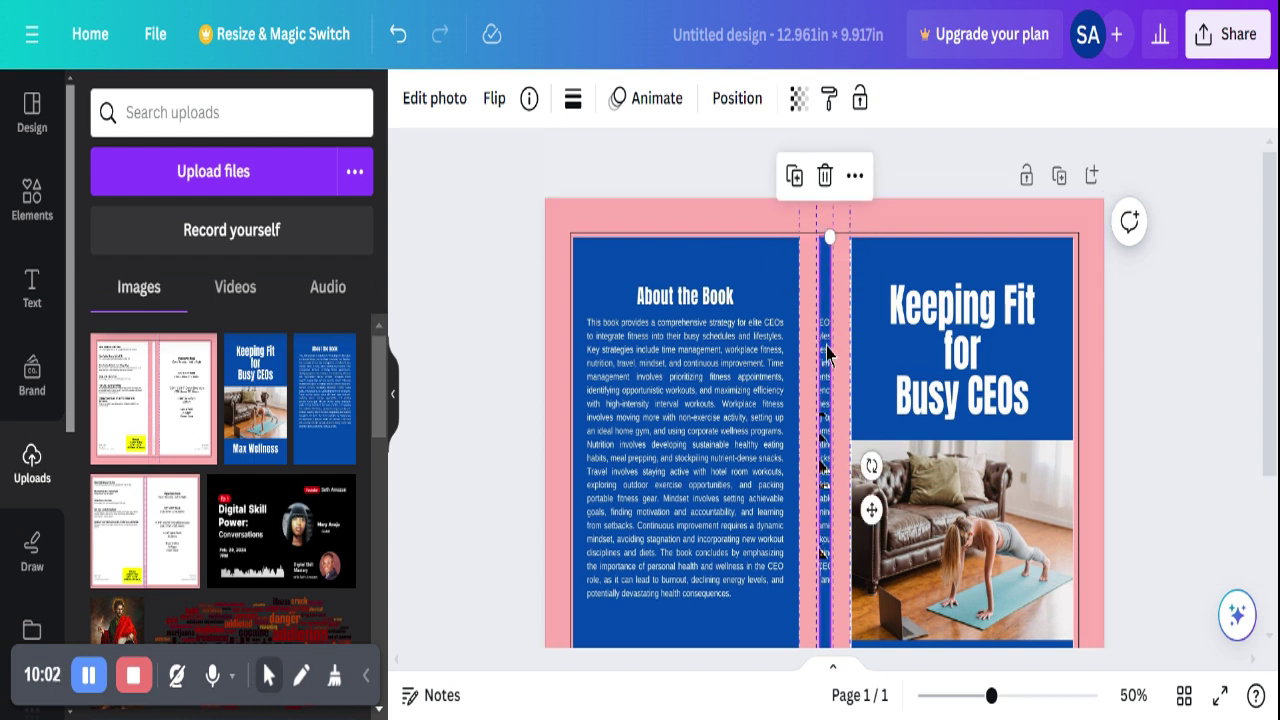
pyautogui.click(825, 177)
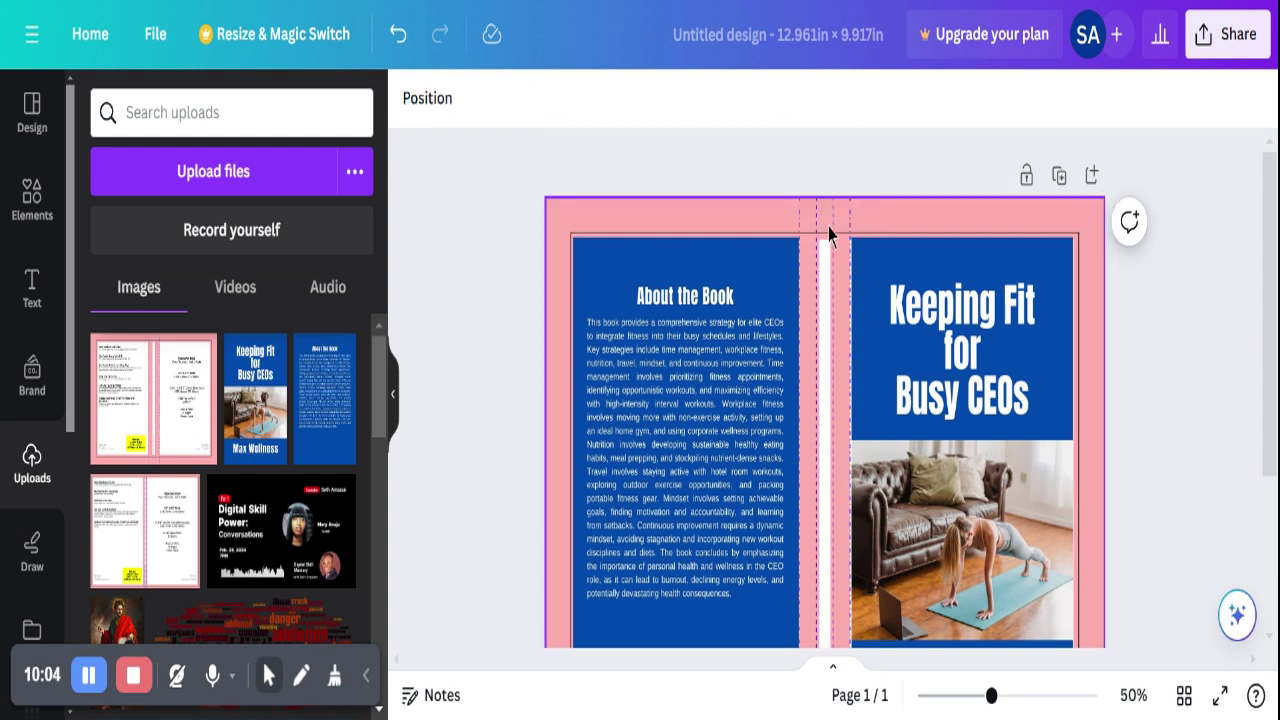
# Delete the pink cover template to reveal the blue background, zooming out to 33%
pyautogui.click(829, 234)
pyautogui.click(825, 260)
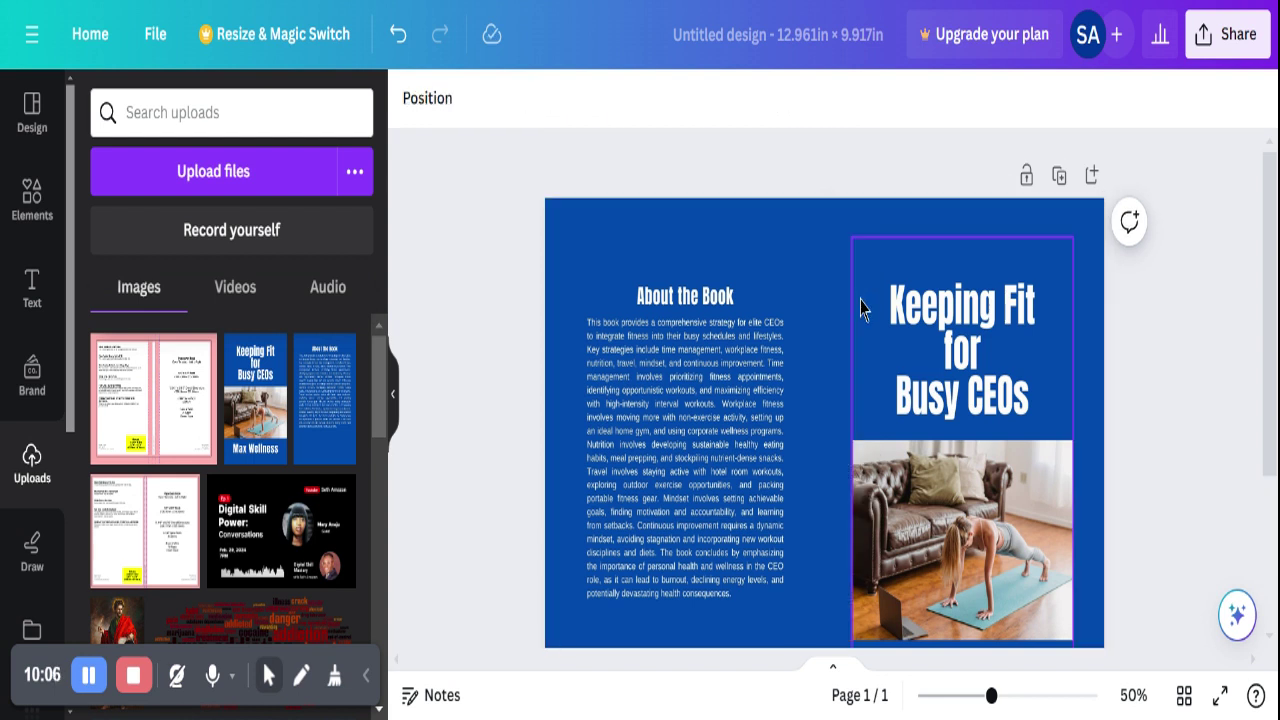
pyautogui.scroll(-3, 930, 580)
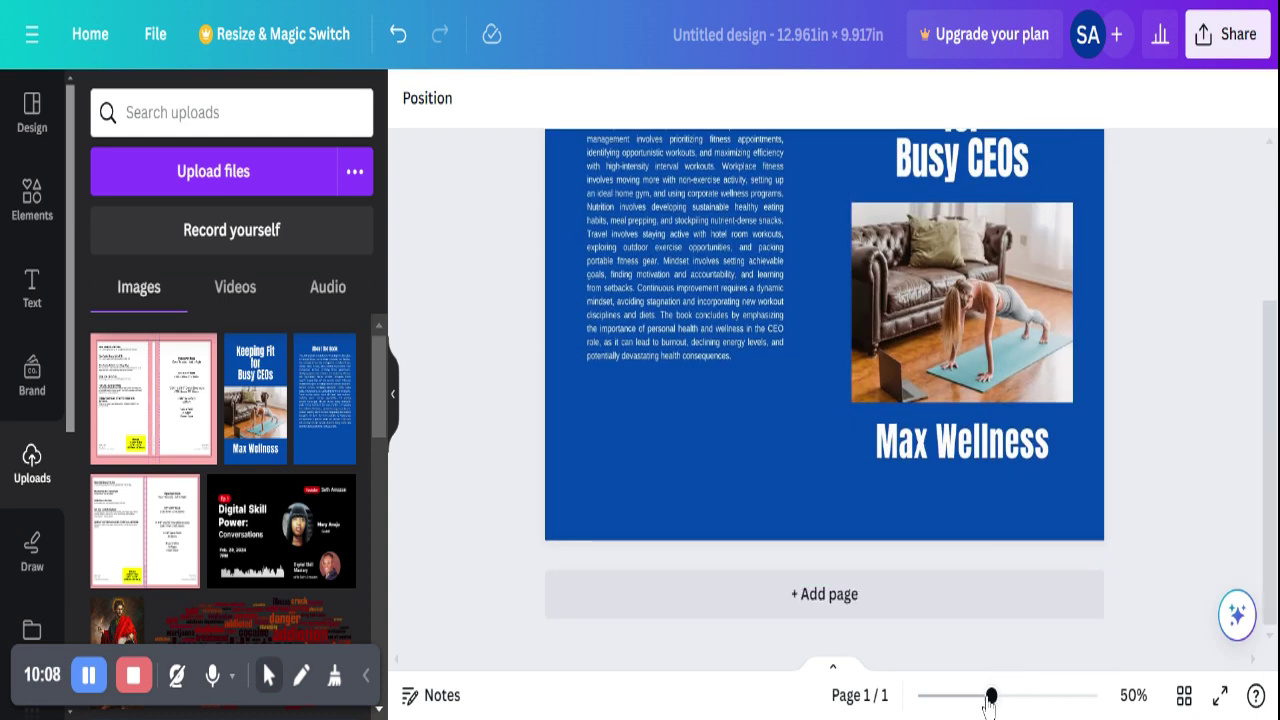
pyautogui.moveTo(991, 695); pyautogui.dragTo(970, 692)
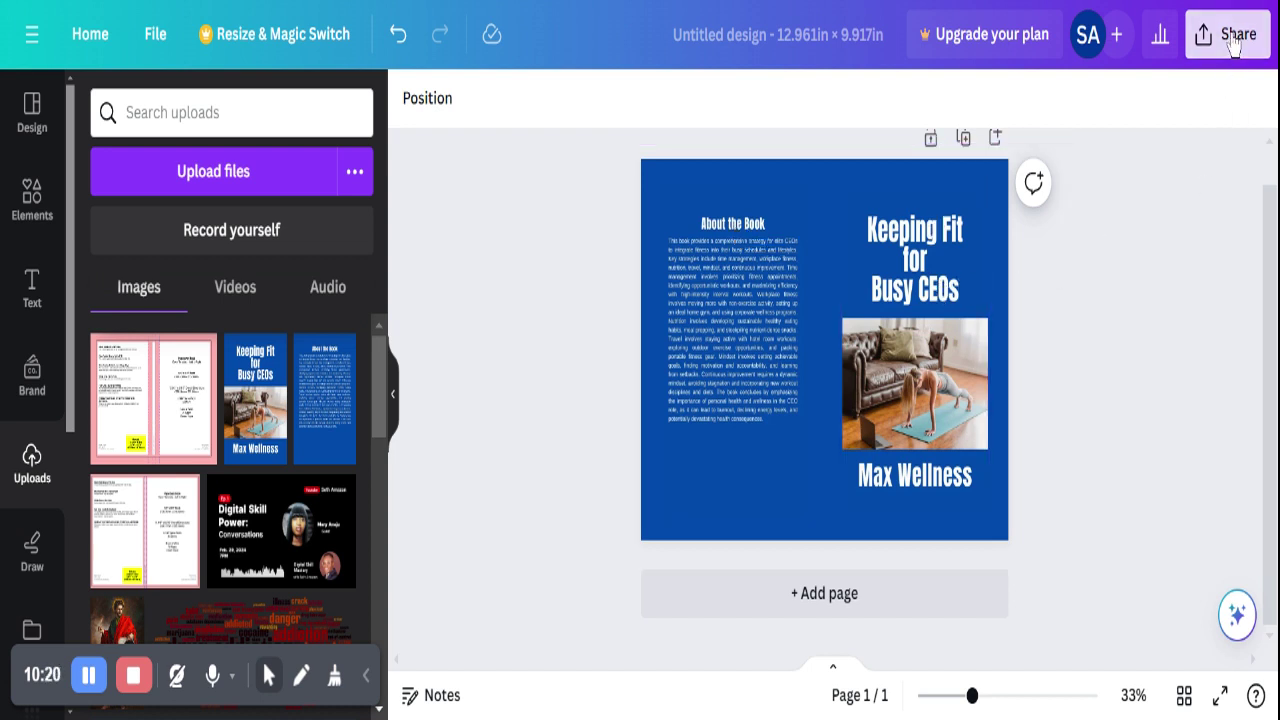
# Download the cover from Share > Download as a PDF Print file with Flatten PDF ticked
pyautogui.click(1222, 40)
pyautogui.scroll(-2, 1000, 500)
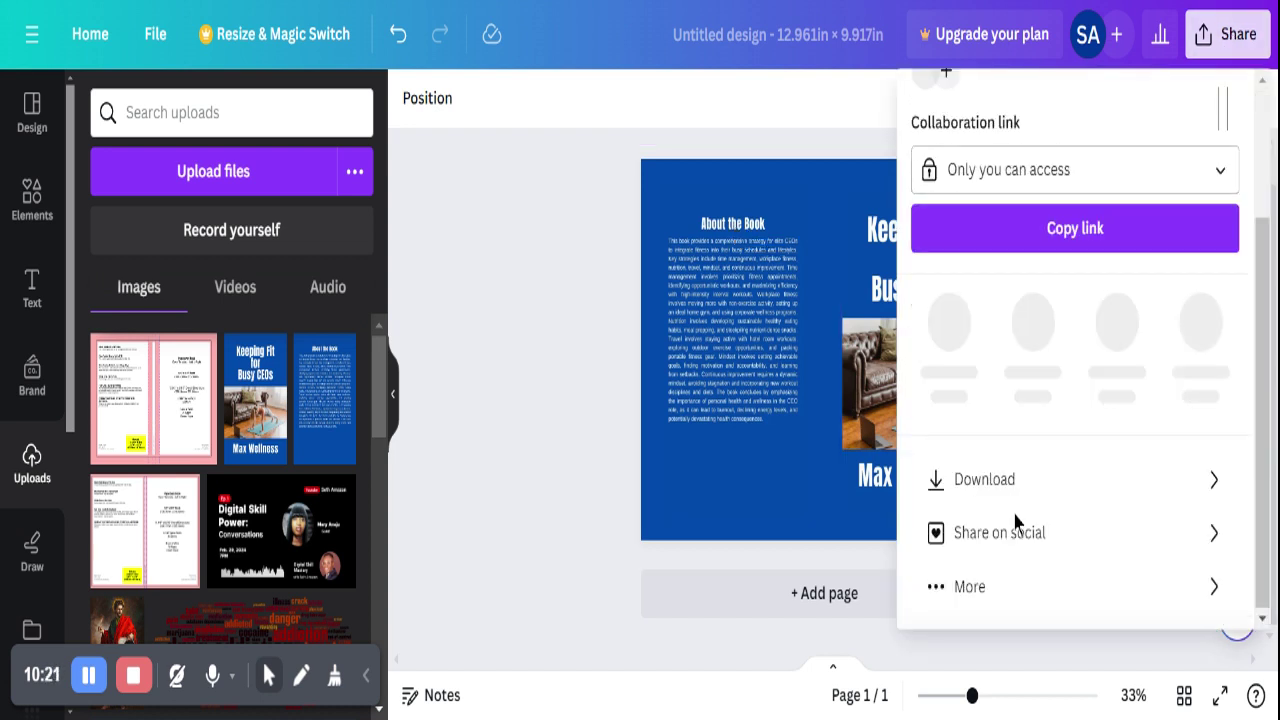
pyautogui.click(1002, 490)
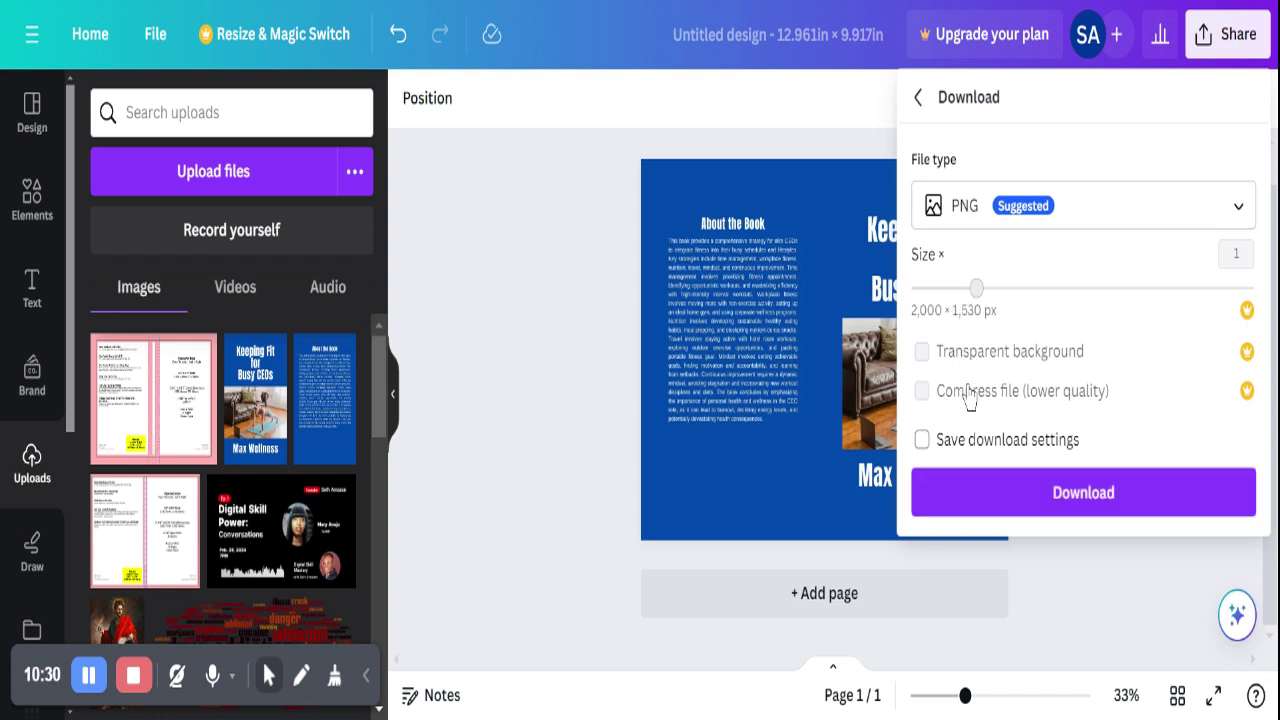
pyautogui.click(962, 214)
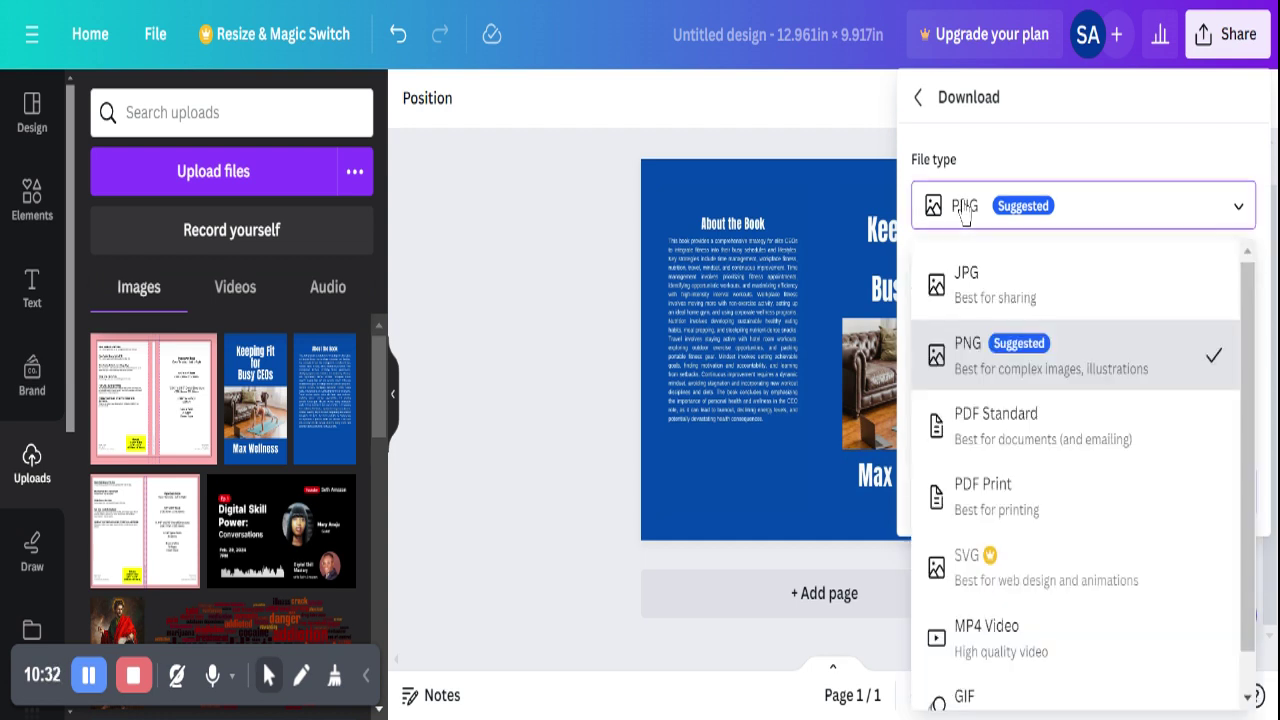
pyautogui.click(995, 515)
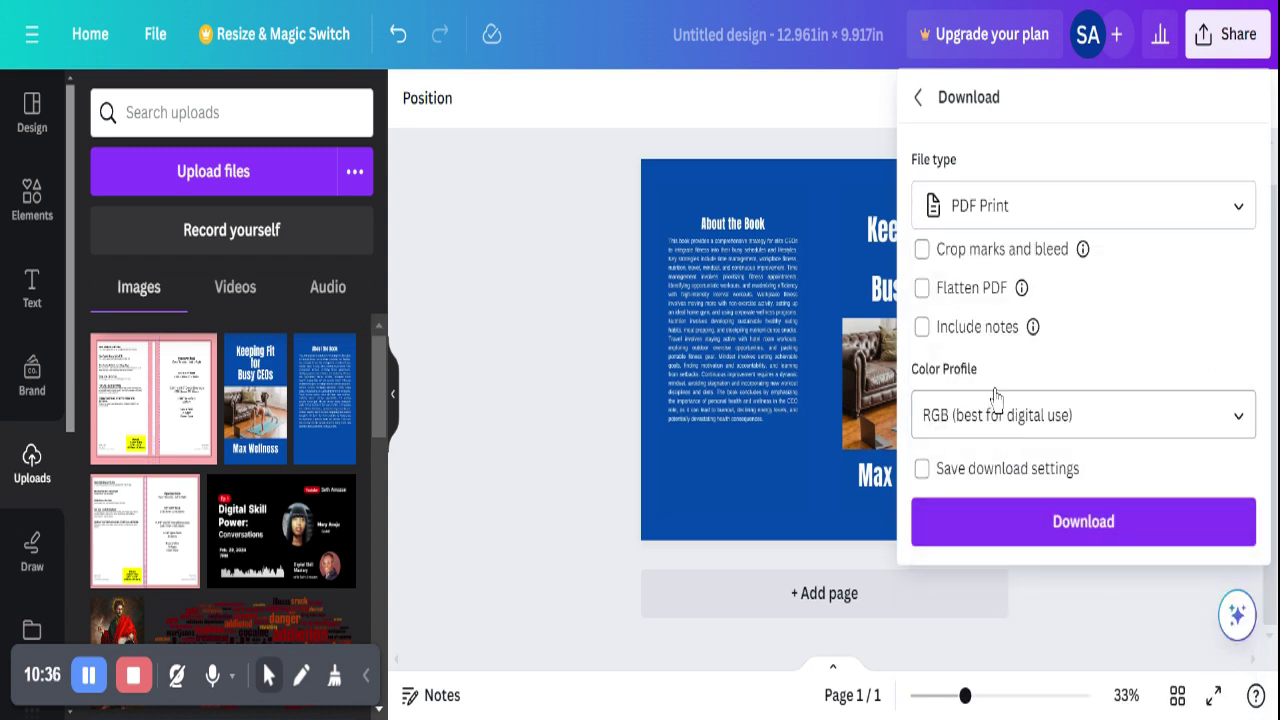
pyautogui.click(921, 288)
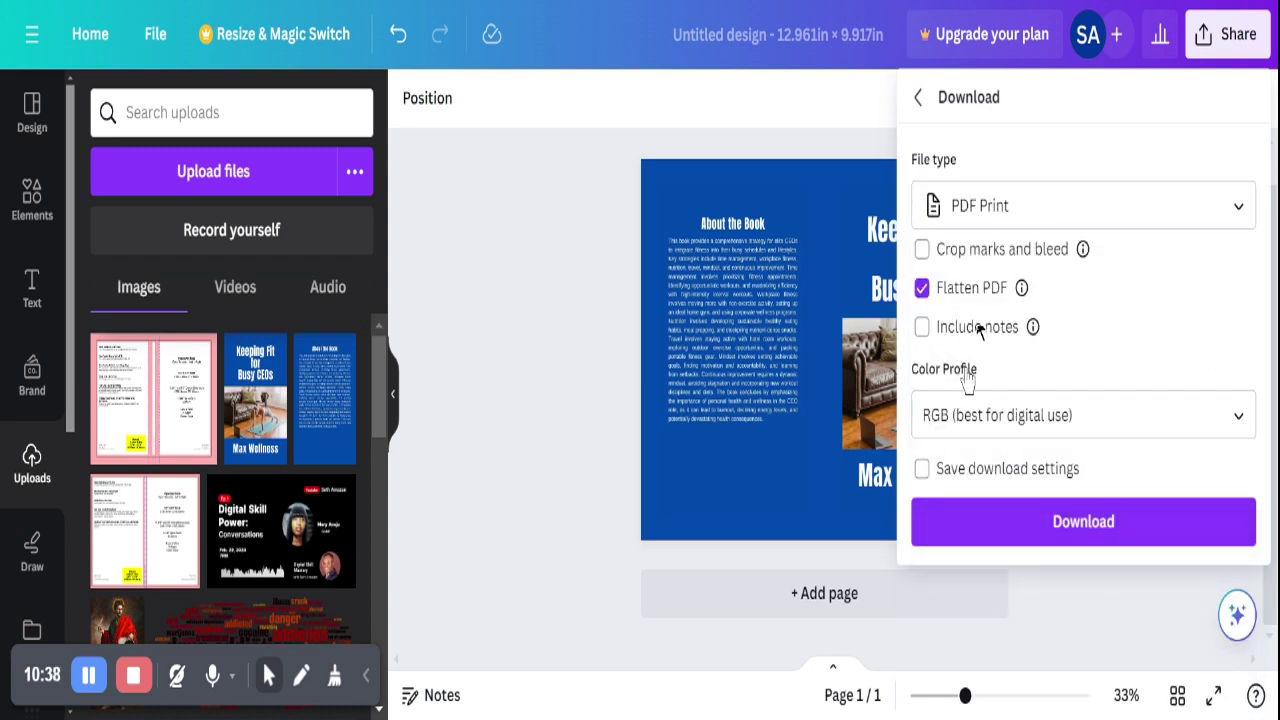
pyautogui.click(1025, 530)
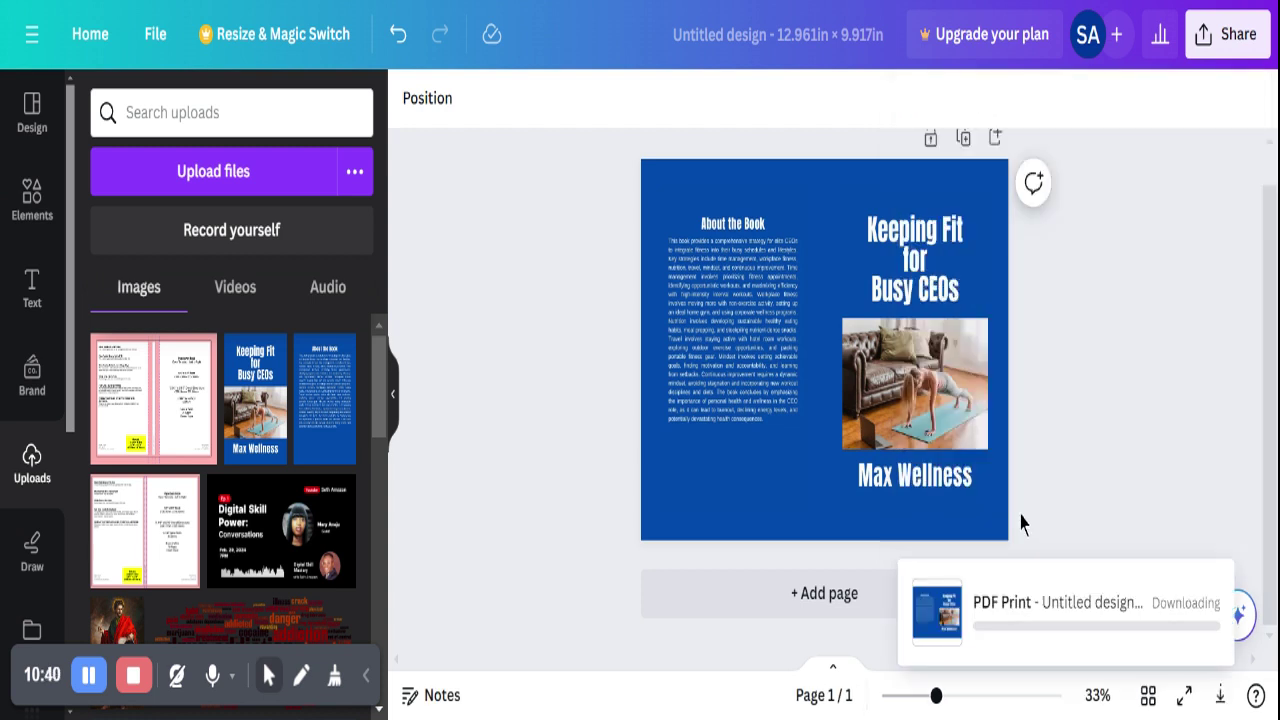